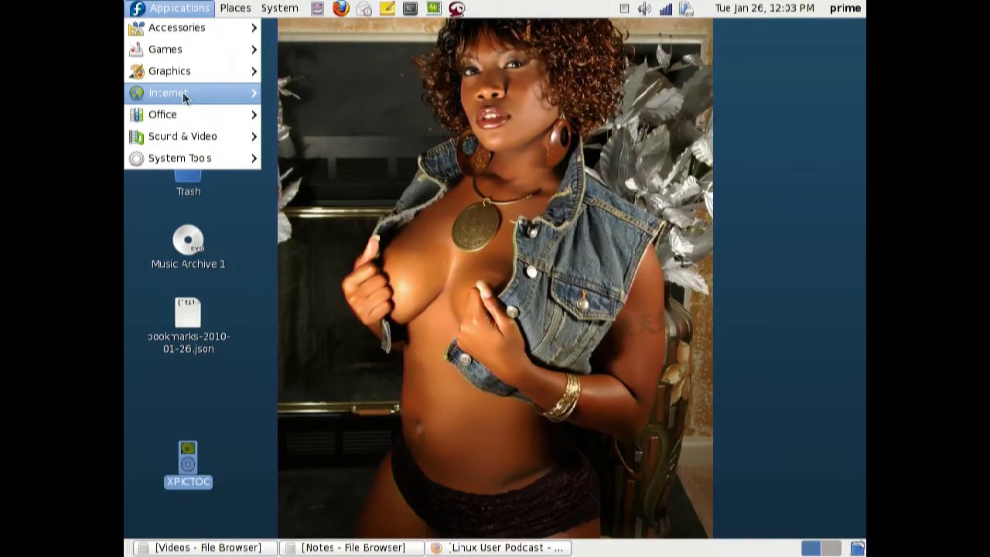
- Launch gPodder Podcast Client from the Sound & Video applications menu
mouse_move(183, 97)
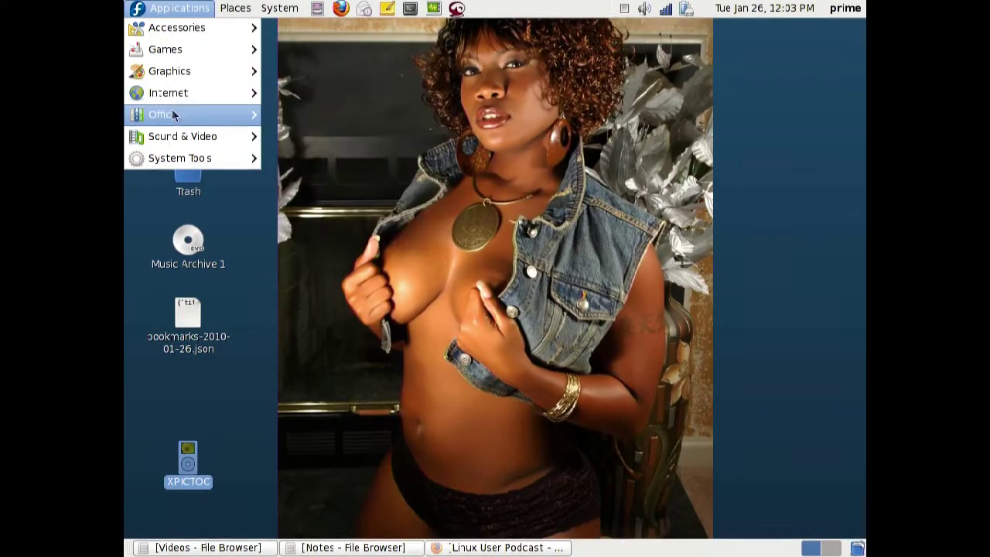
mouse_move(173, 125)
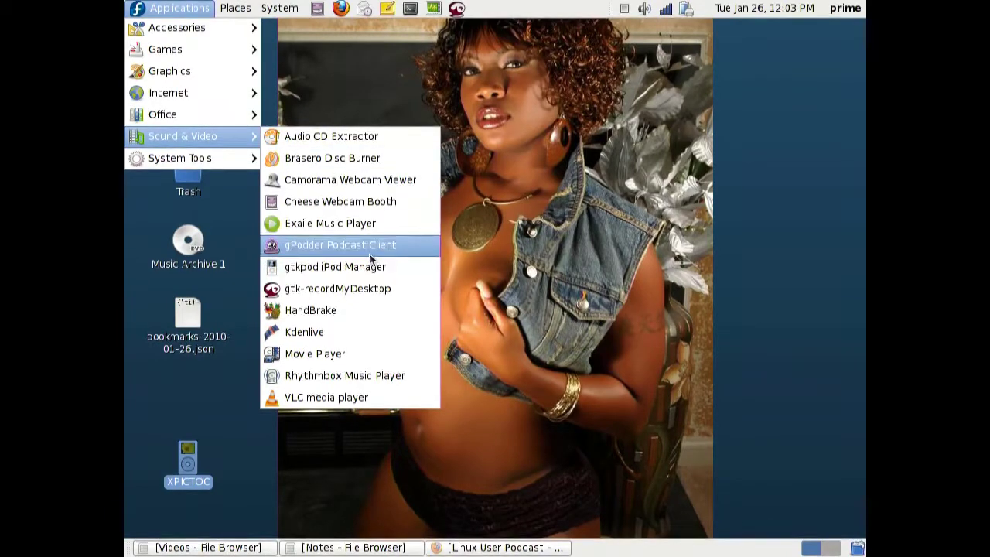
left_click(401, 249)
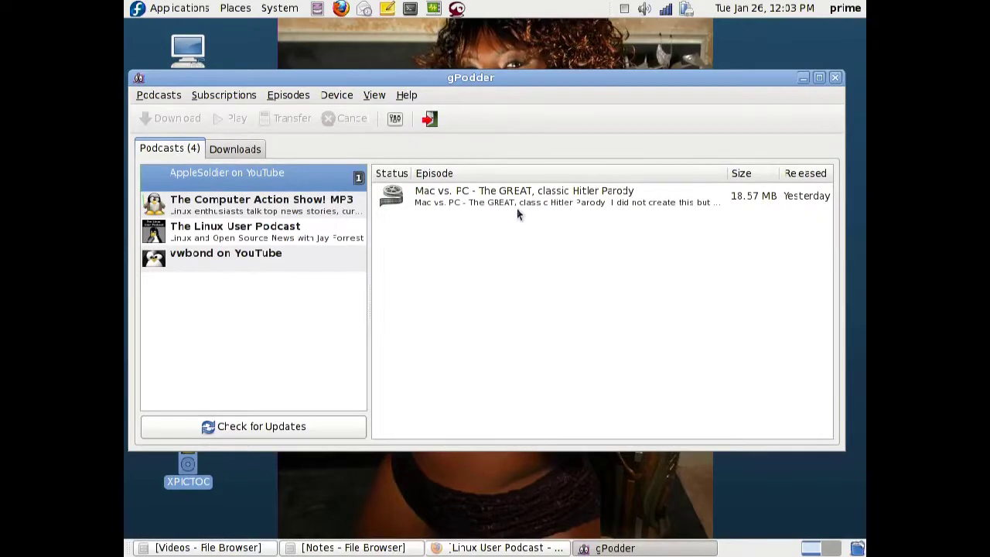
- Select the Mac vs. PC episode and open the Discover new podcasts directory
left_click(464, 198)
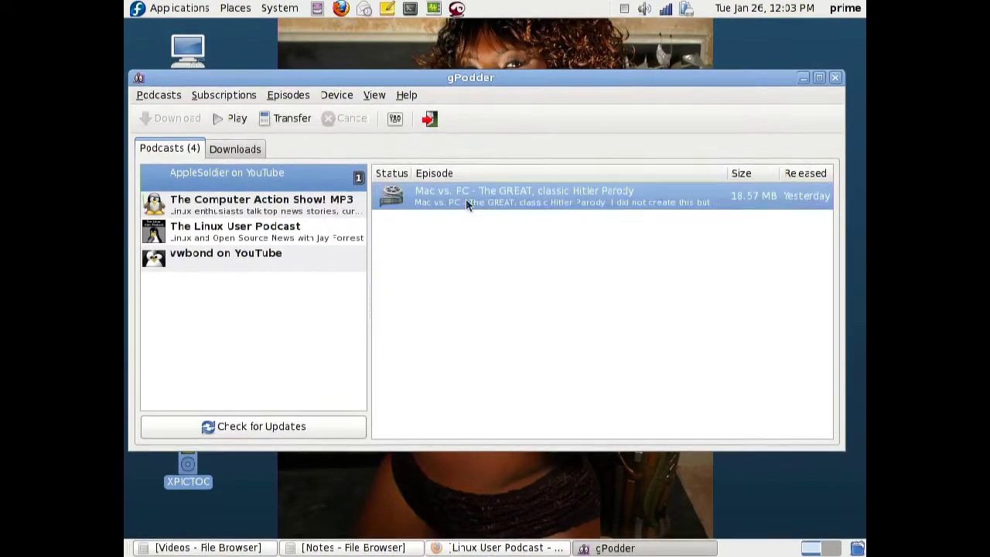
left_click(236, 96)
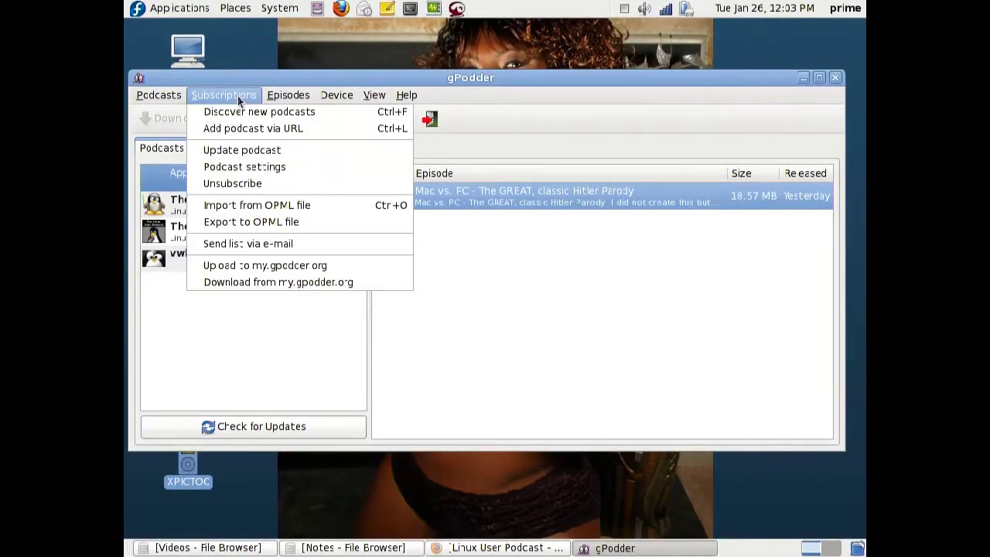
left_click(231, 110)
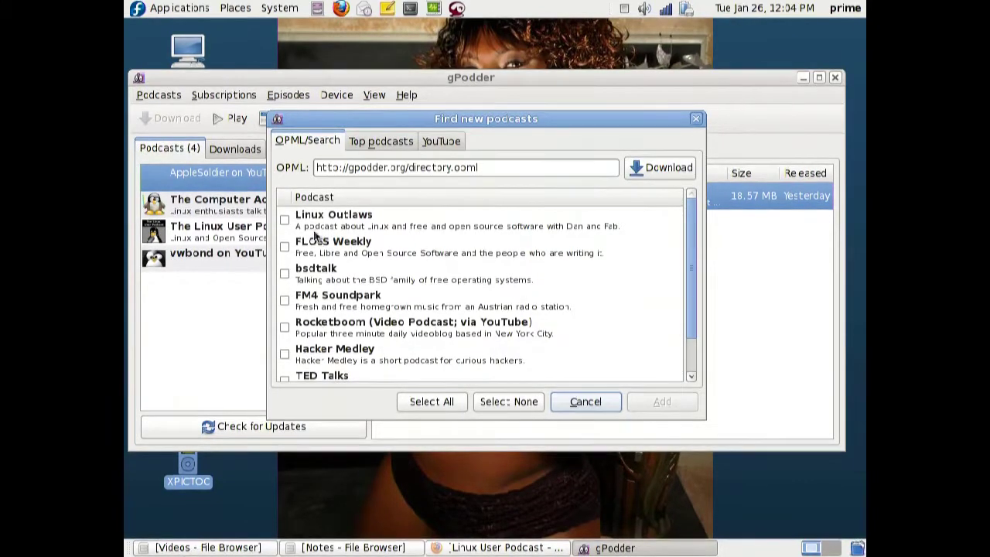
- Tick Linux Outlaws in the gpodder.org podcast directory list
scroll(309, 238, "down", 2)
scroll(303, 228, "up", 2)
left_click(296, 224)
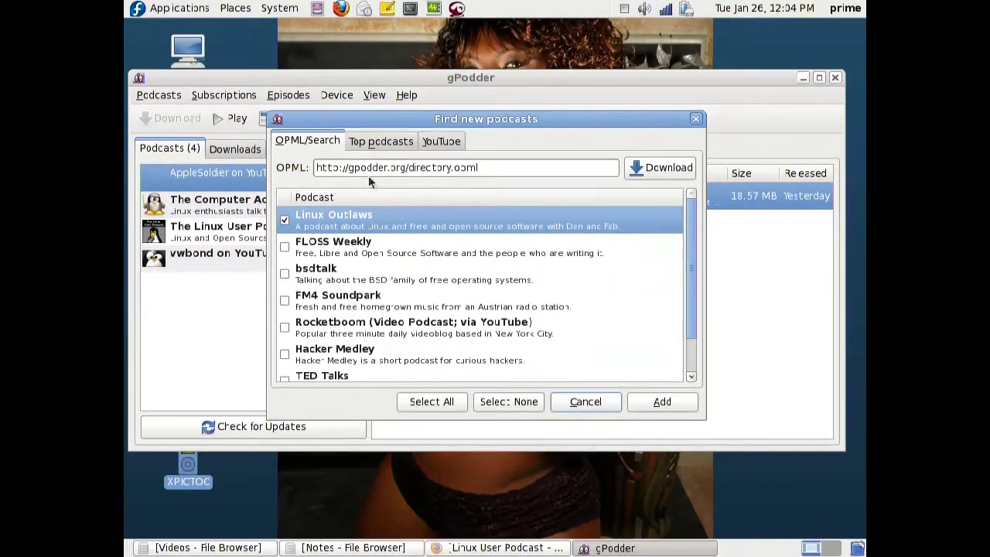
left_click(383, 143)
left_click(324, 139)
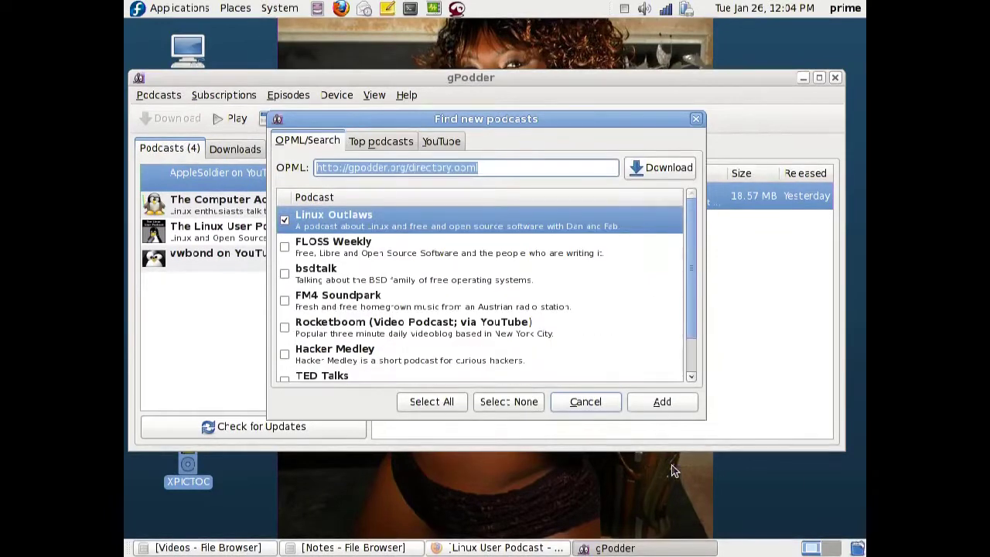
- Subscribe to Linux Outlaws, download episode 132 The Denty-Dent Client, and check its download progress
left_click(663, 402)
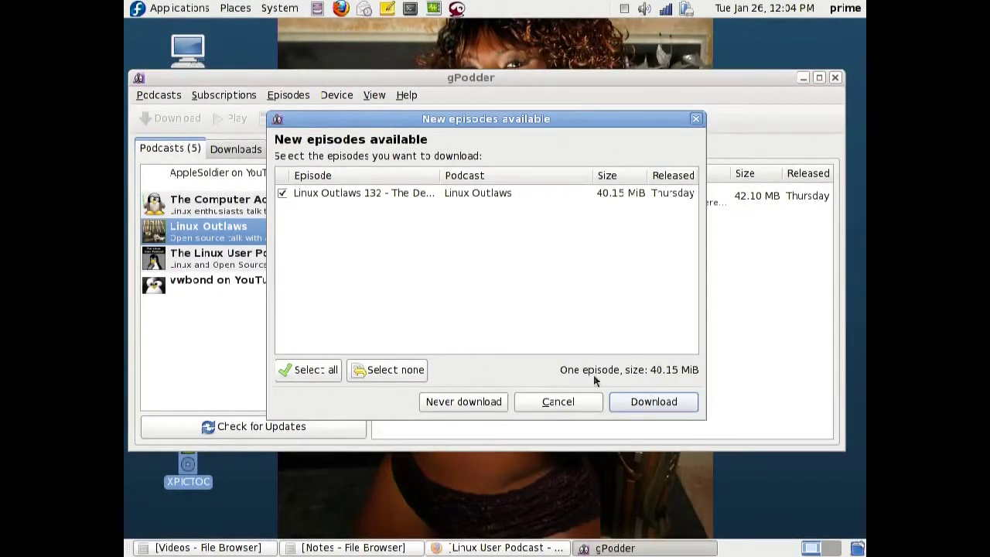
left_click(654, 403)
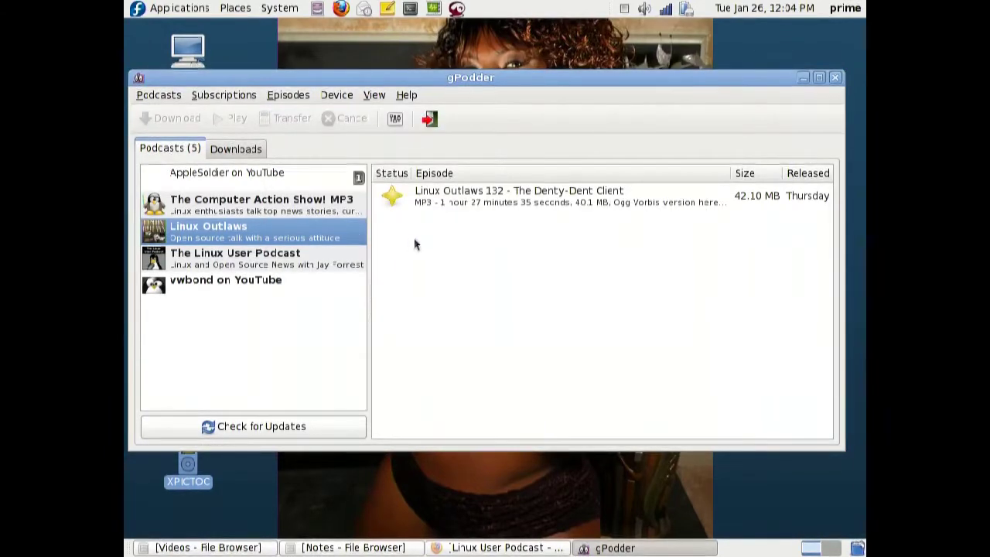
left_click(243, 148)
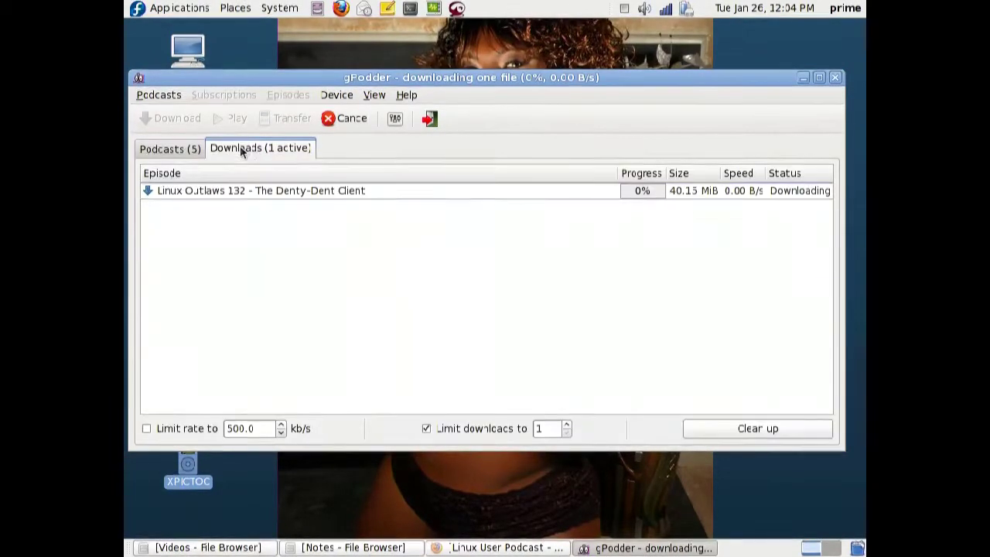
left_click(195, 149)
- Browse the directory's Top podcasts and YouTube tabs, then close it without adding anything
left_click(224, 94)
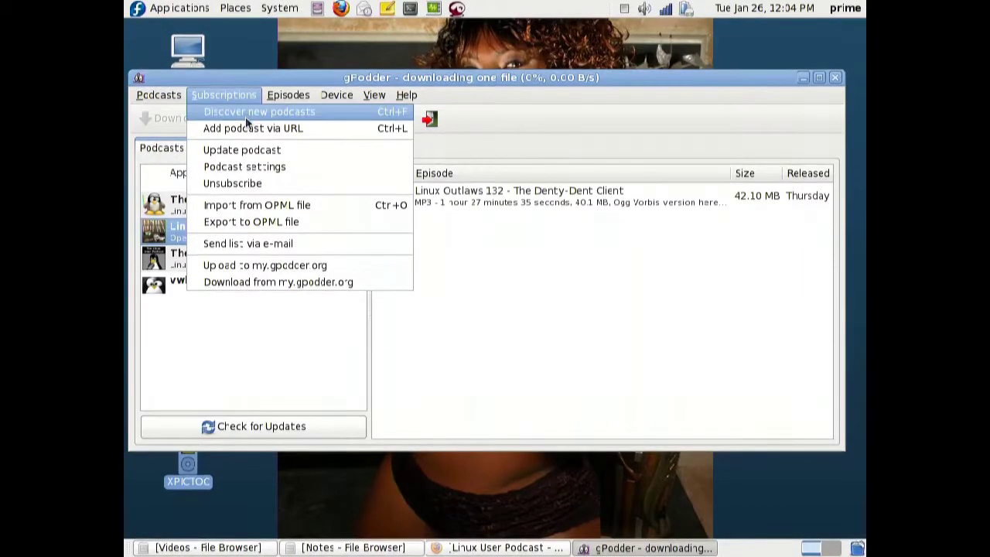
left_click(251, 114)
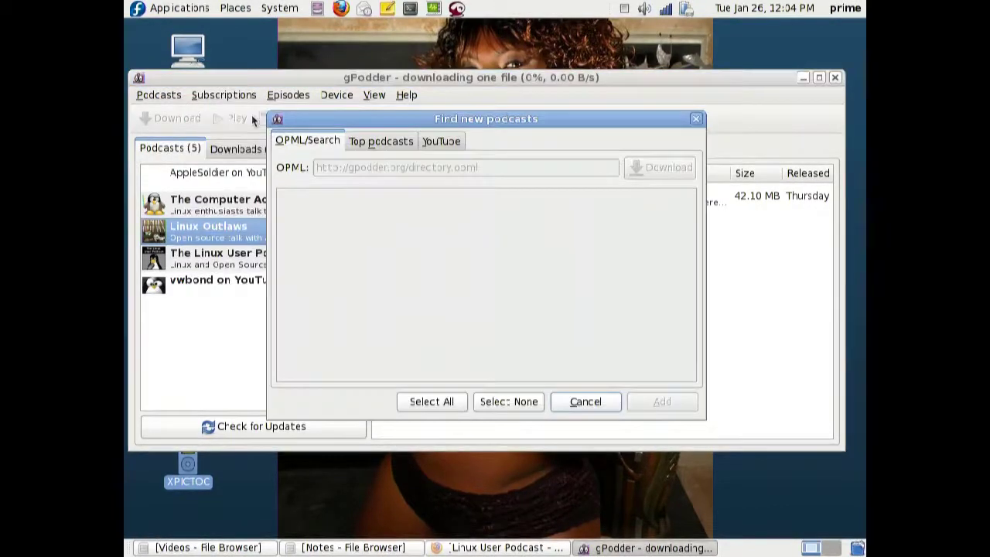
left_click(378, 143)
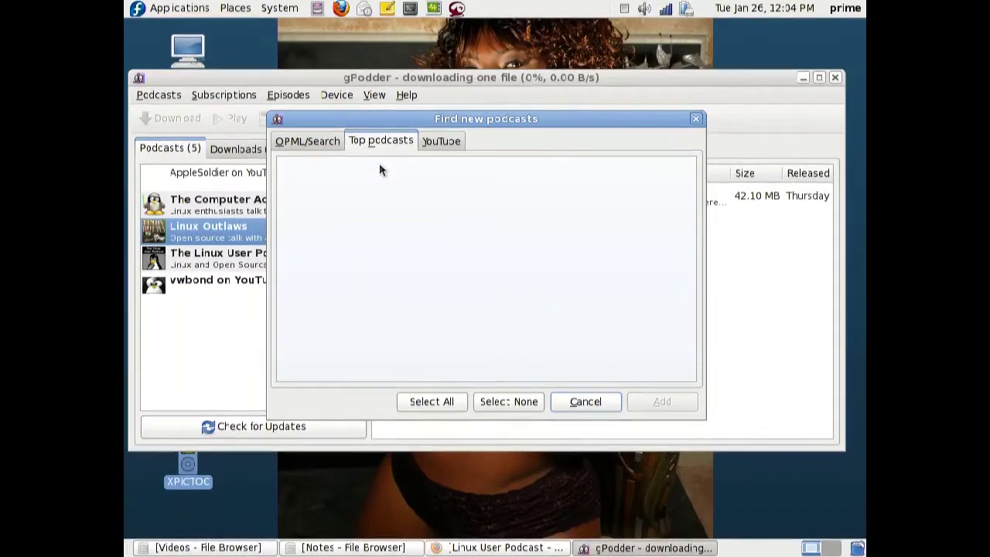
left_click(440, 141)
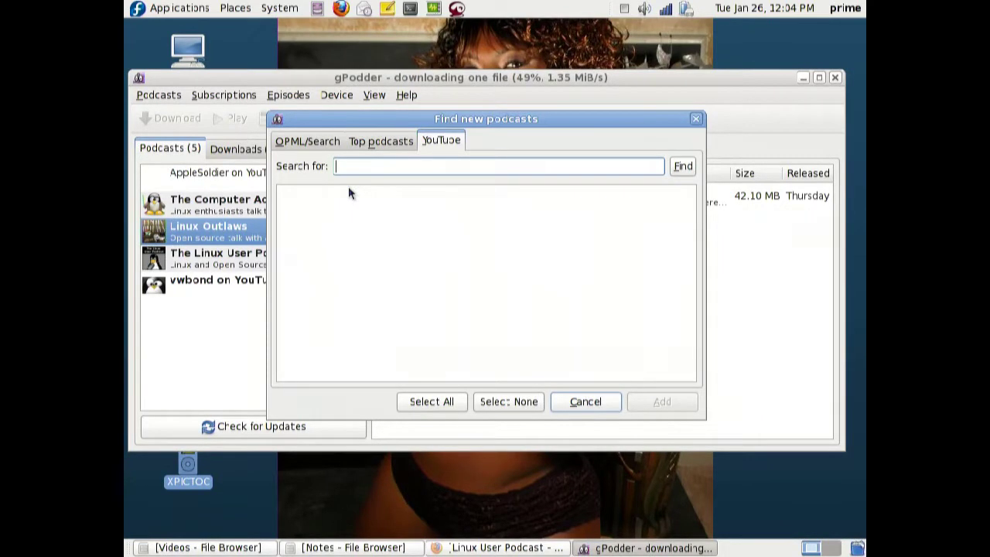
left_click(695, 118)
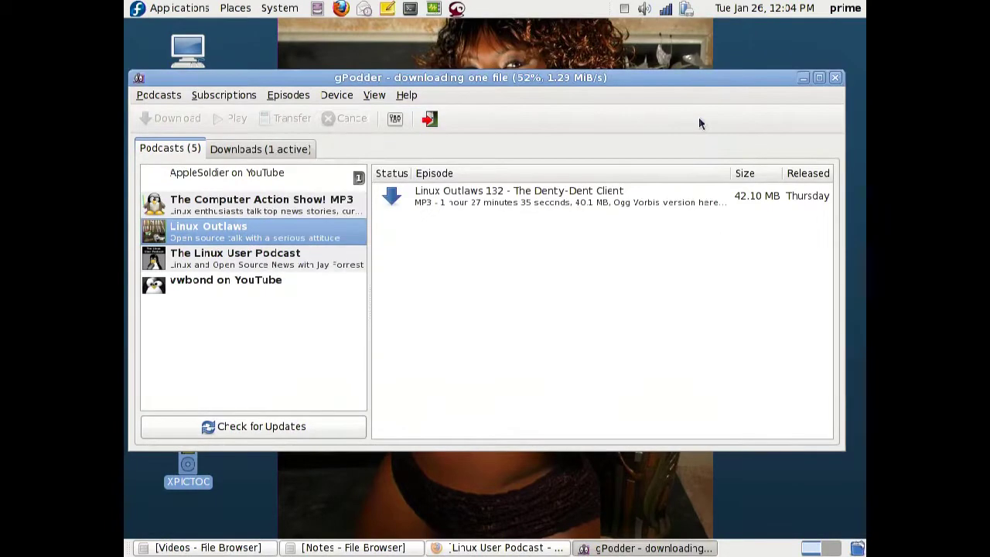
- Browse The Linux User Podcast, vwbond and Computer Action Show episodes, checking the Linux Outlaws download
left_click(301, 257)
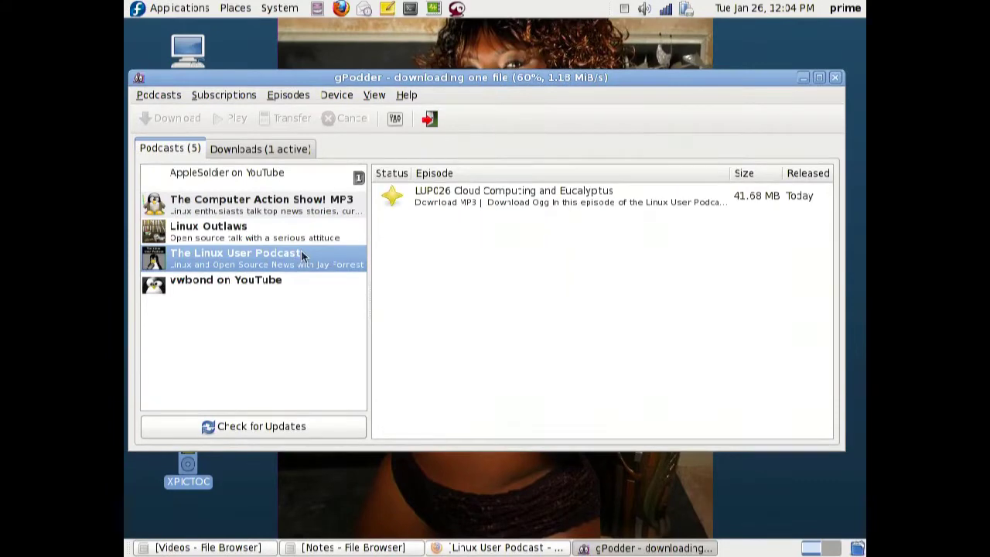
left_click(260, 149)
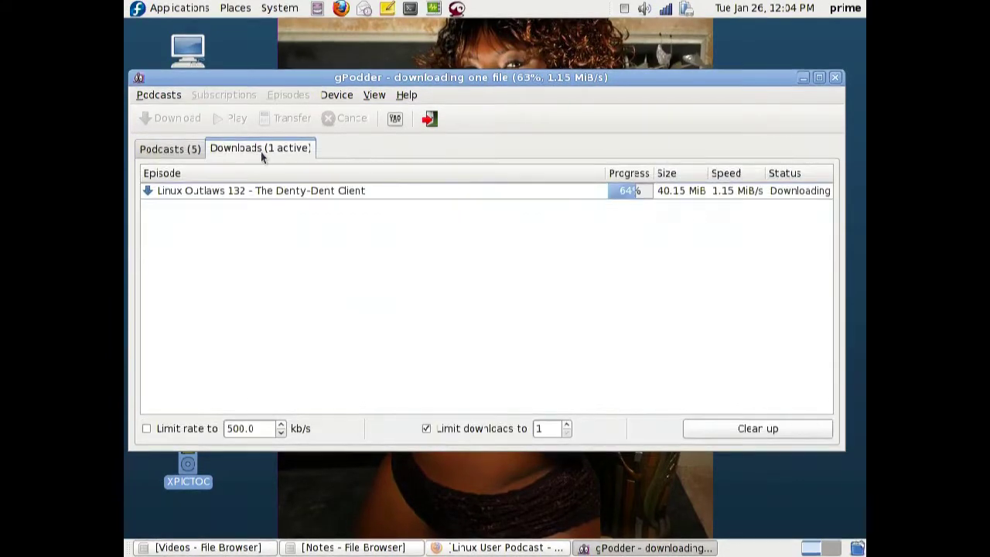
left_click(167, 151)
left_click(219, 283)
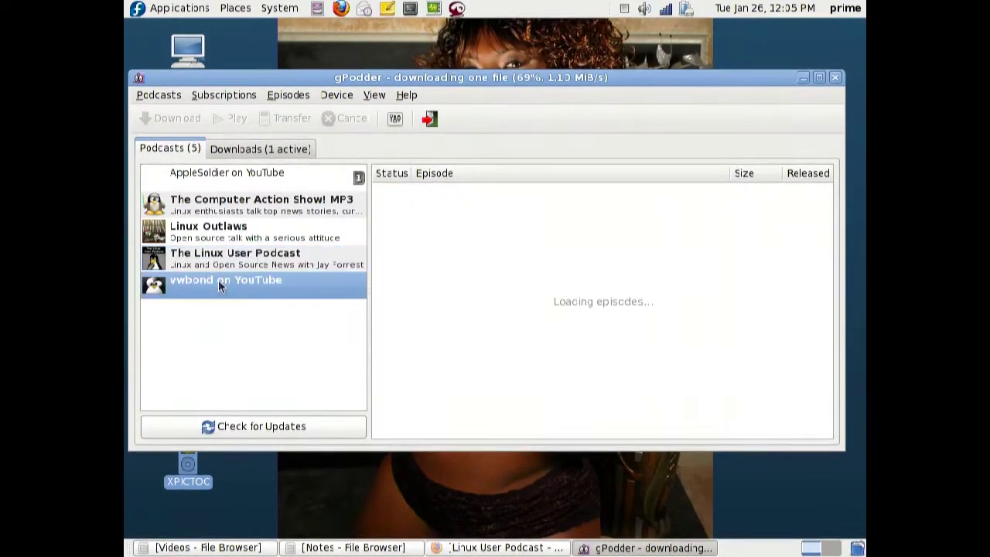
left_click(505, 194)
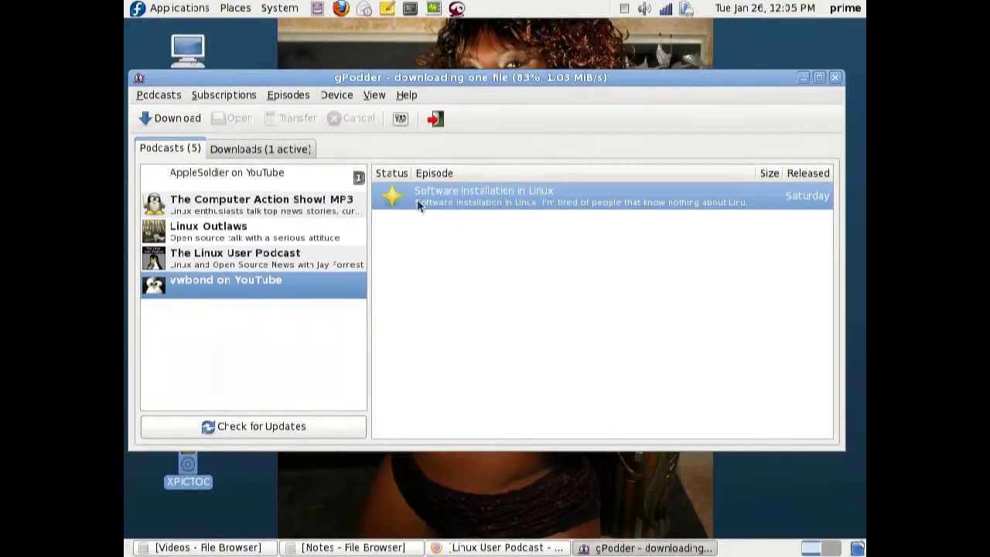
left_click(240, 206)
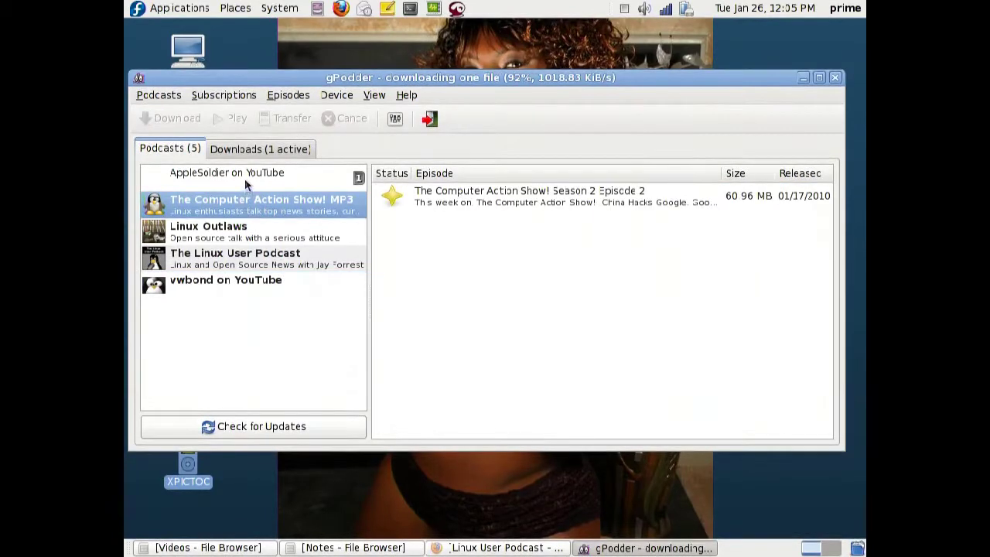
- Play the AppleSoldier Mac vs. PC video, then close the video player
left_click(245, 177)
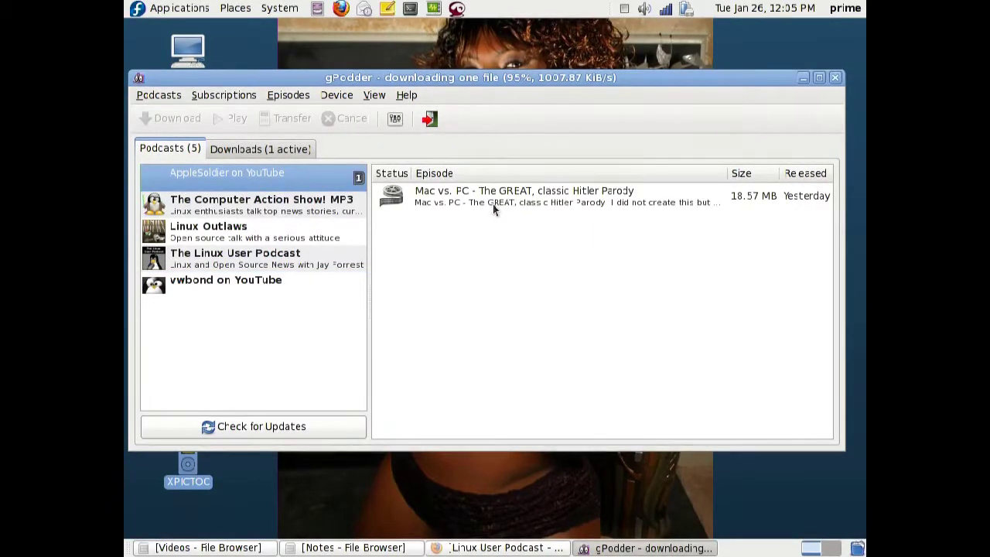
right_click(493, 198)
left_click(510, 207)
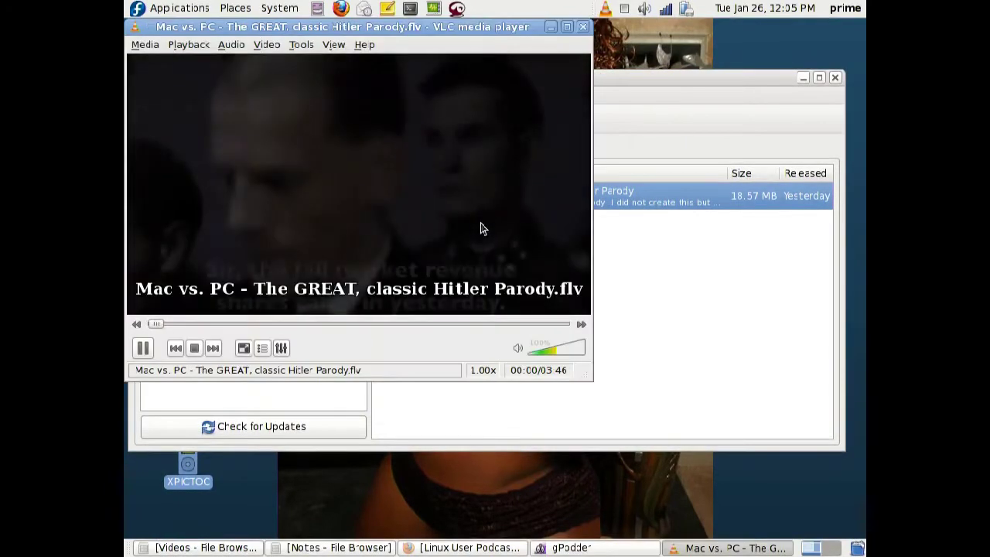
left_click(365, 44)
left_click(579, 31)
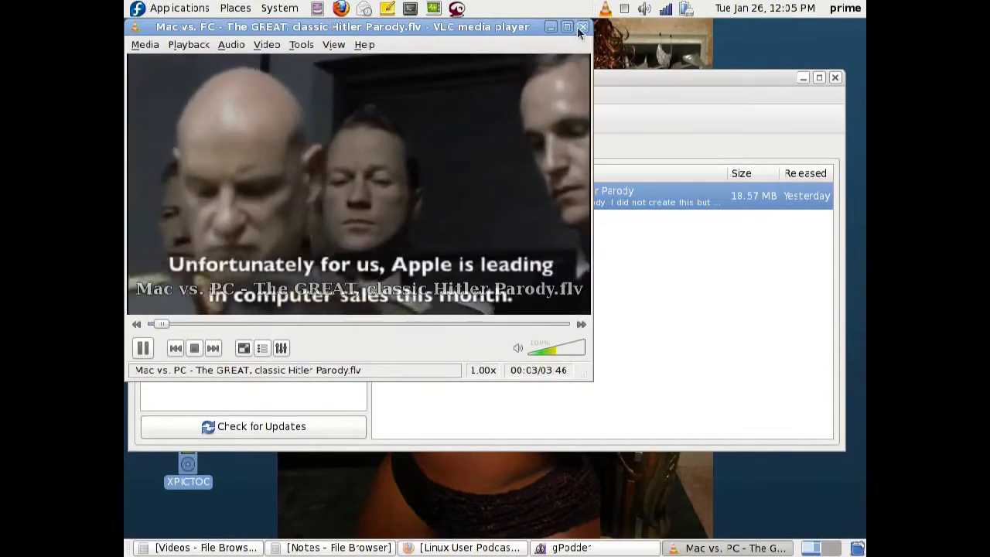
left_click(582, 28)
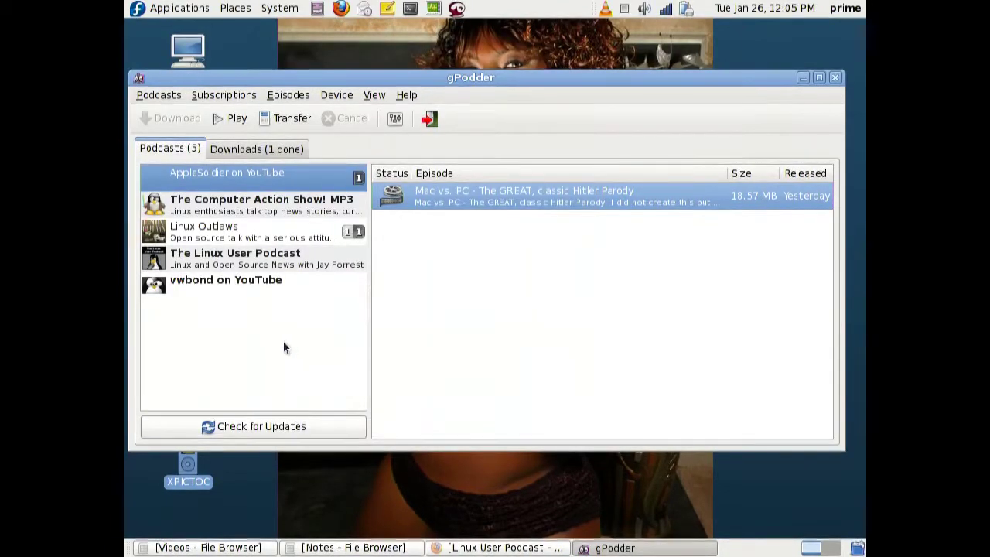
- Confirm Linux Outlaws 132 finished downloading and play it in Movie Player
left_click(226, 228)
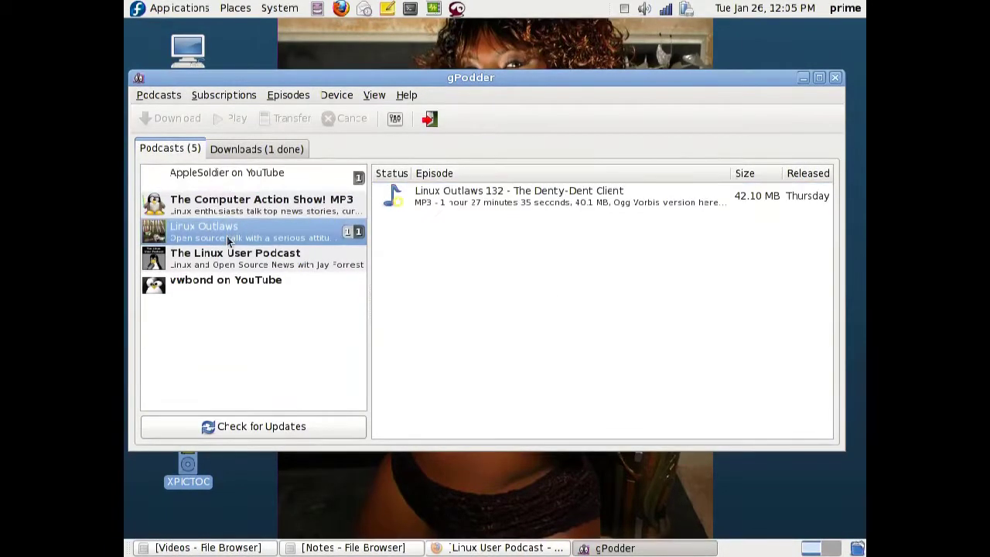
left_click(497, 199)
left_click(257, 151)
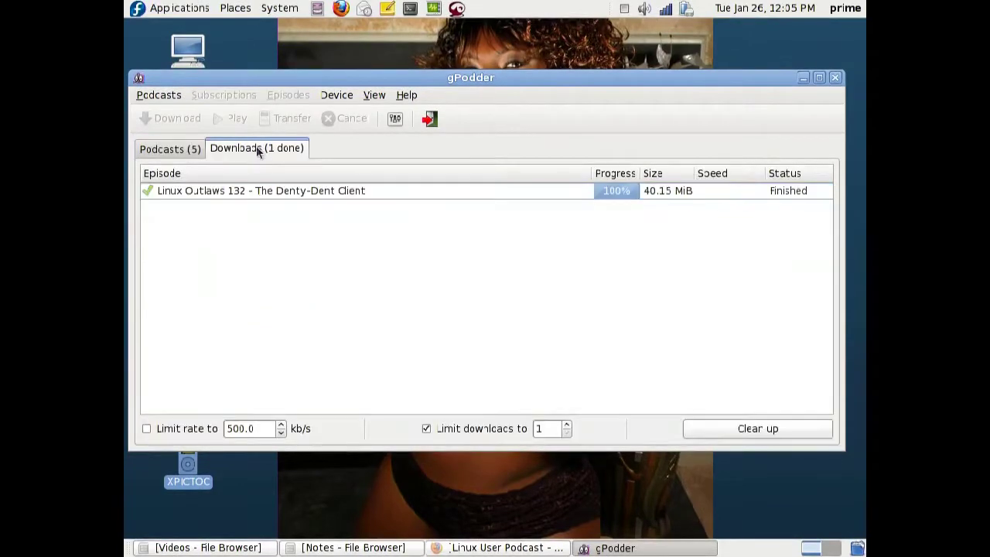
left_click(146, 149)
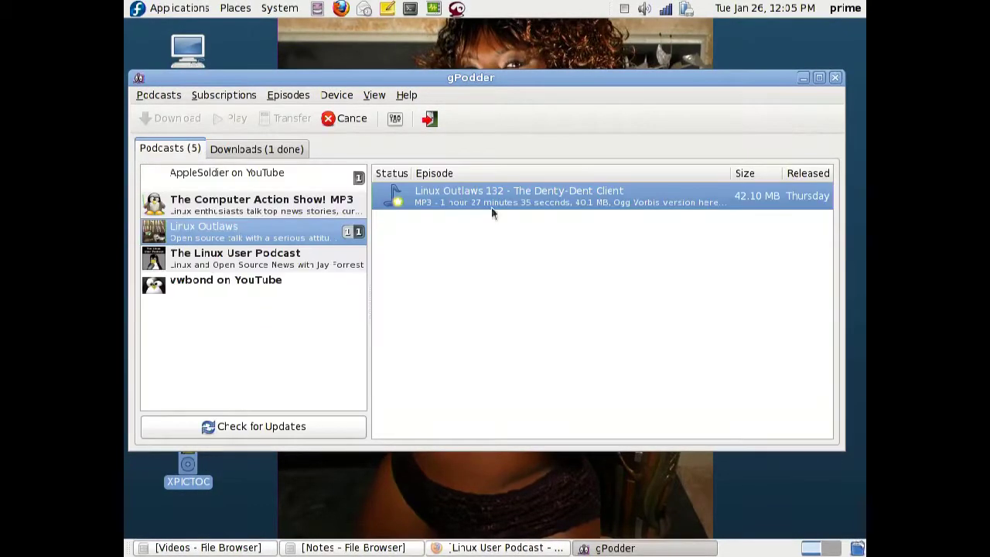
right_click(521, 195)
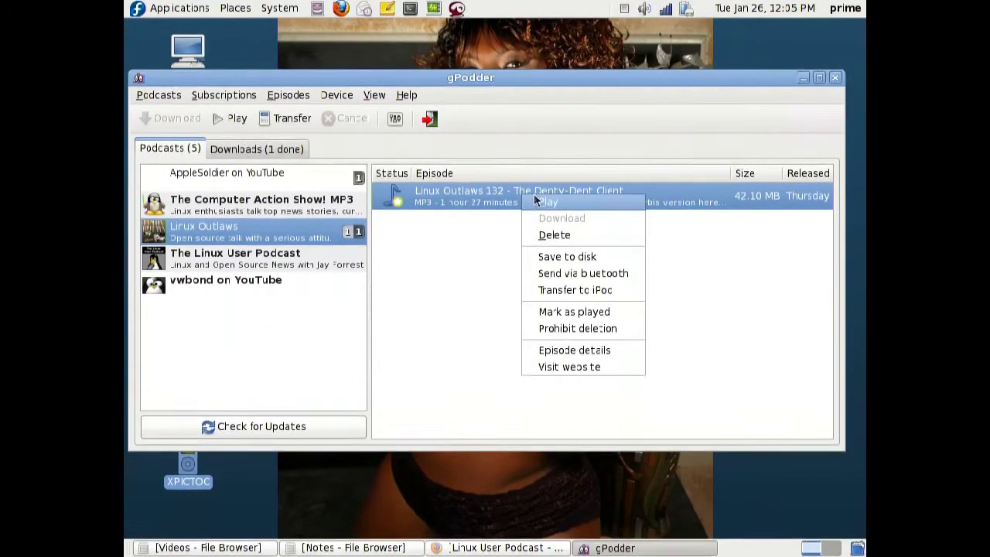
left_click(544, 202)
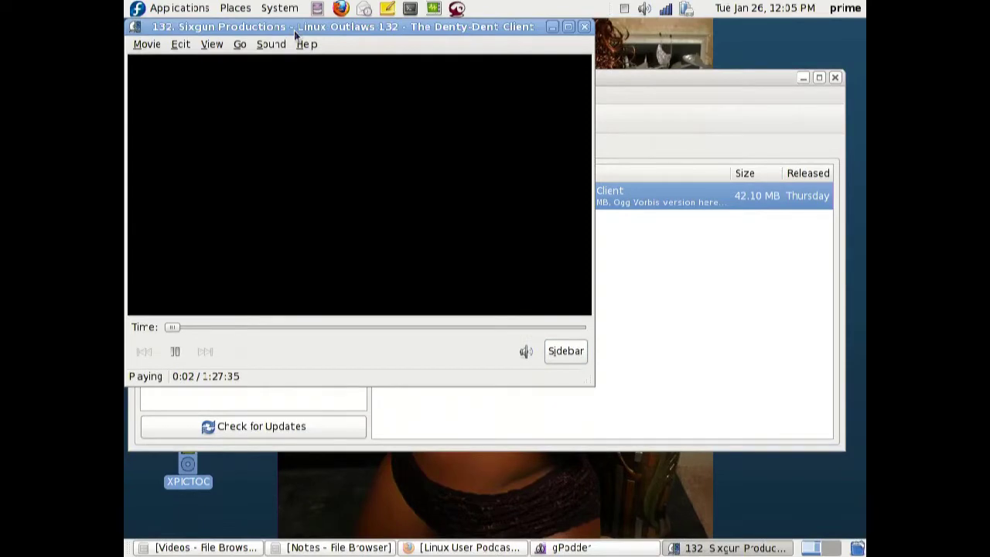
- Move the Movie Player window aside and close it
left_click_drag(295, 28, 462, 97)
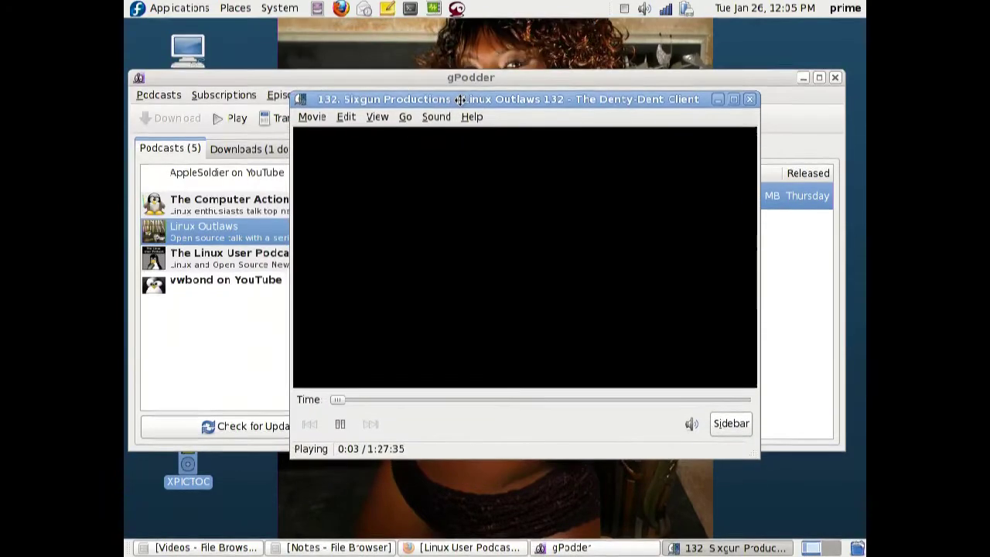
left_click(749, 100)
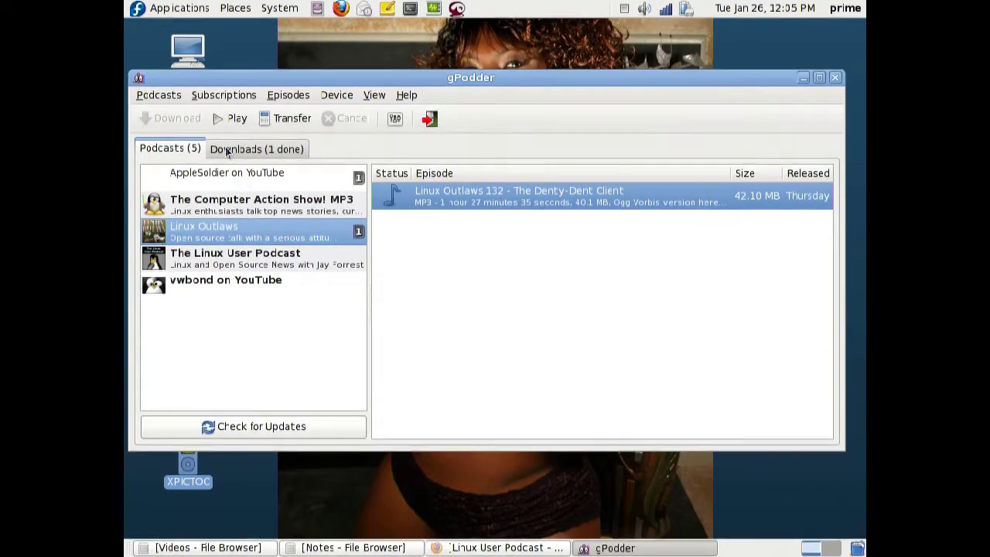
left_click(223, 96)
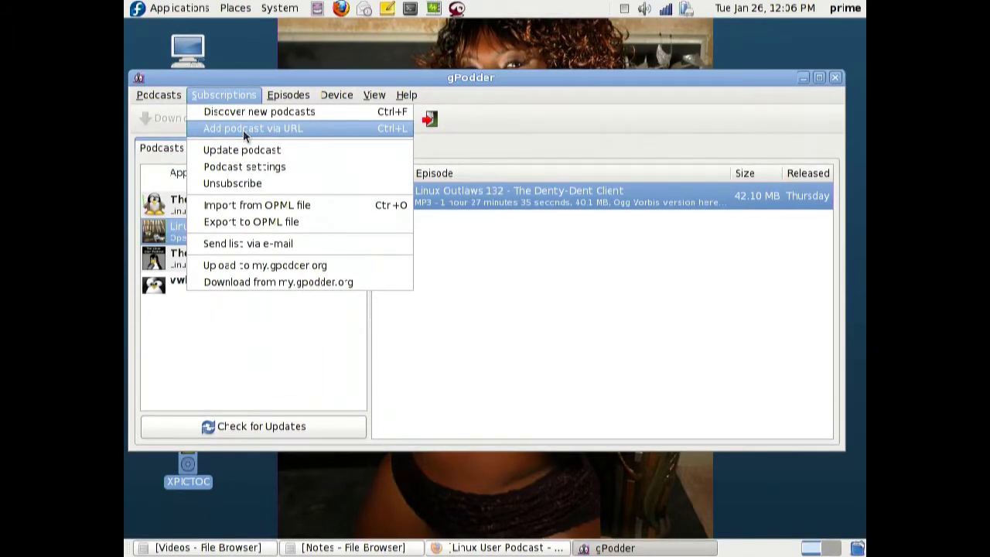
left_click(244, 129)
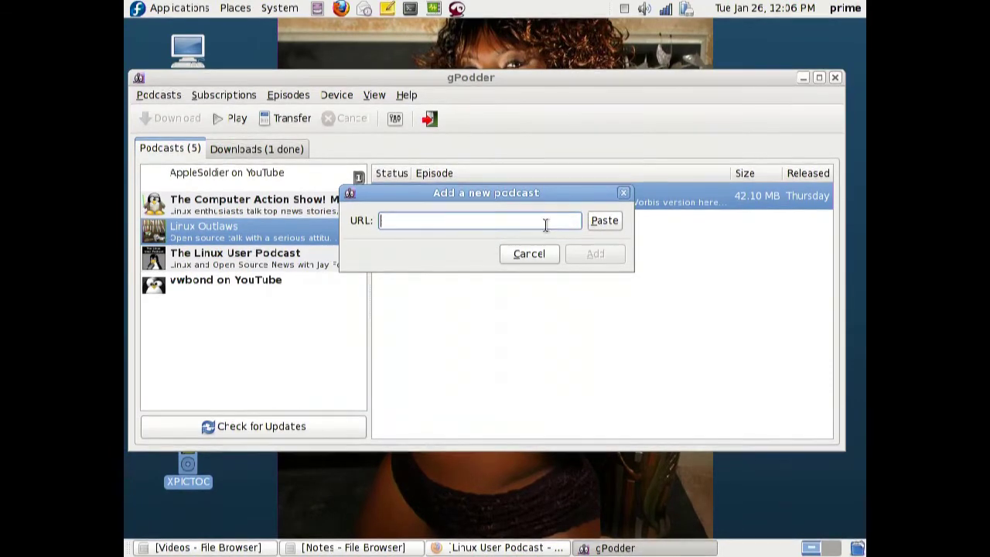
left_click(624, 192)
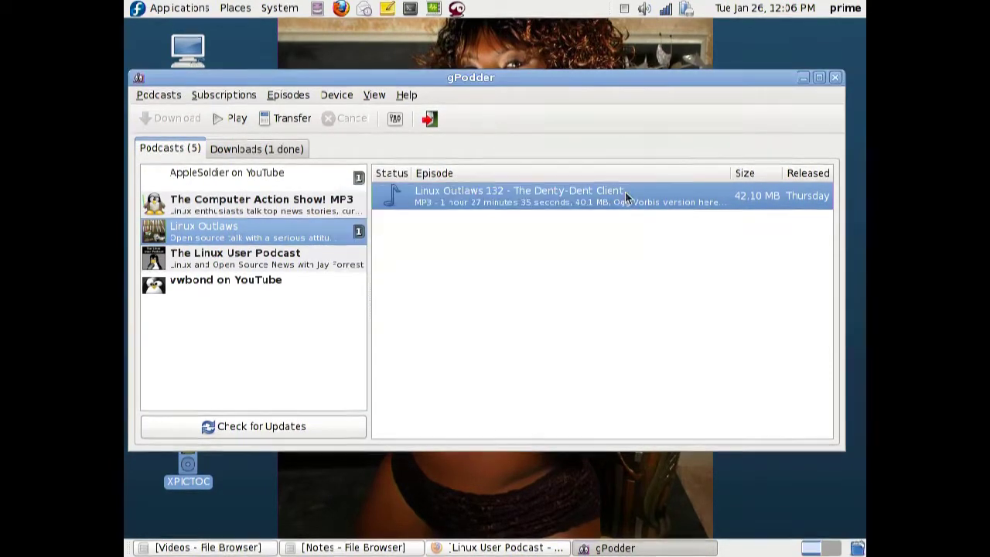
- Transfer the Linux Outlaws episode to the iPod and shift the gPodder window down
left_click(272, 121)
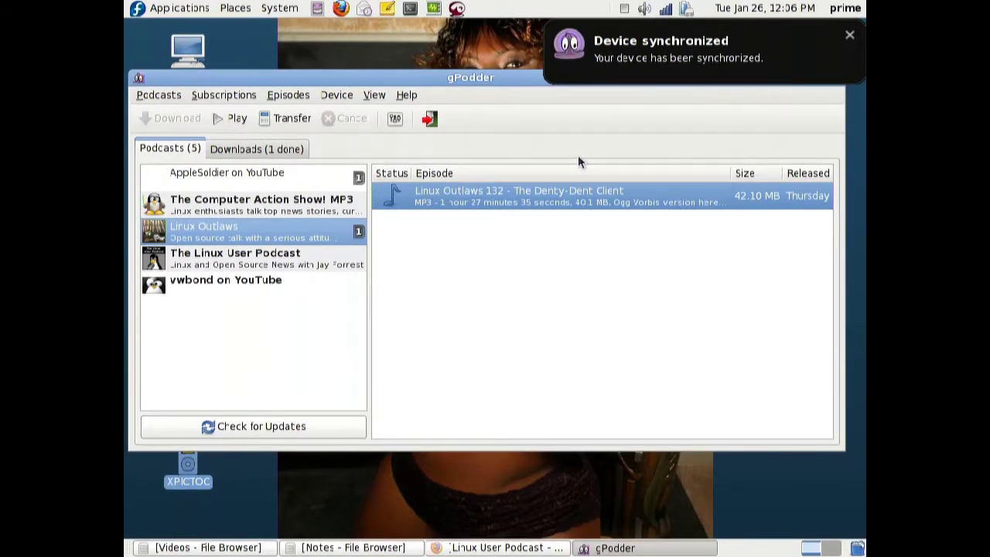
left_click_drag(495, 78, 504, 108)
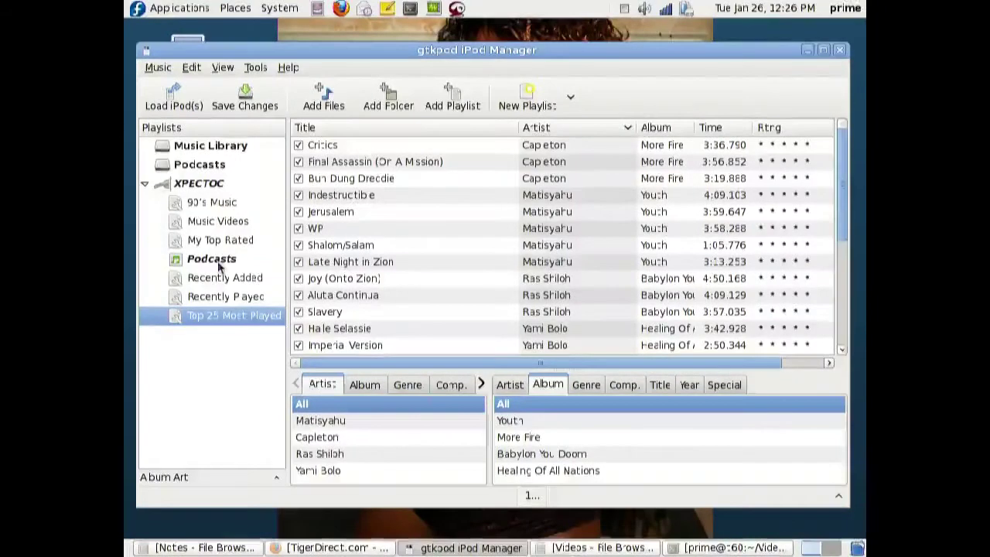
- Show the iPod's Podcasts playlist and select the Linux Outlaws 132 track
left_click(218, 262)
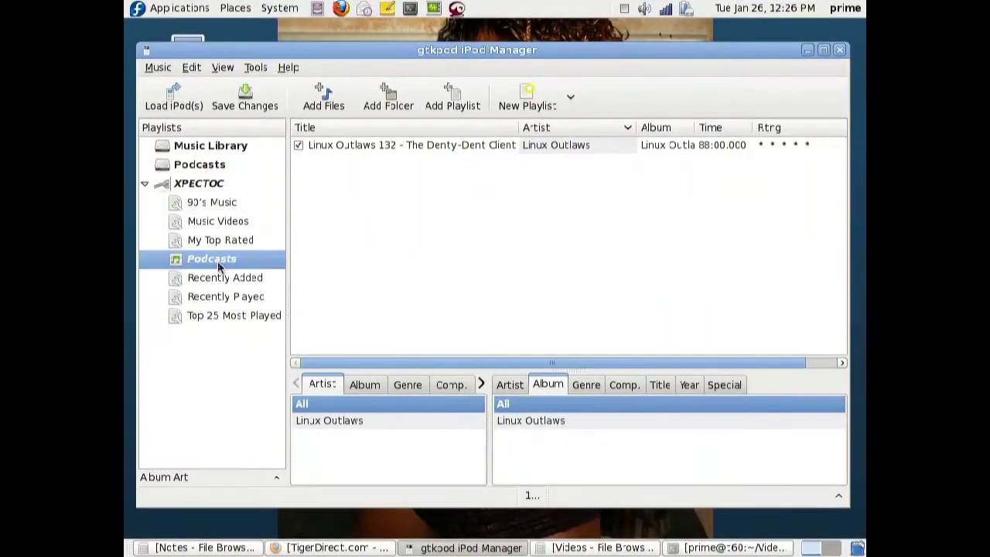
left_click(435, 147)
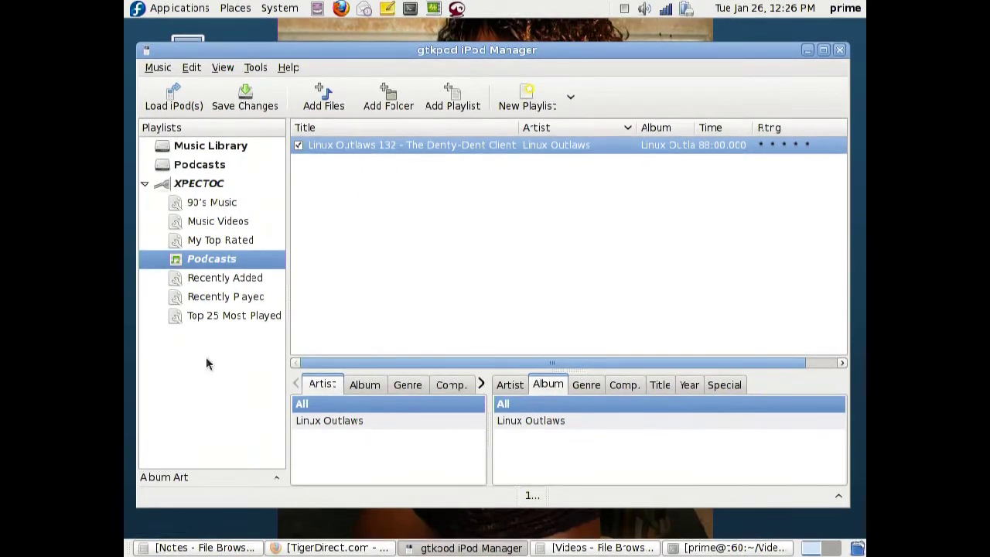
- From the iPod's full track list, add a new empty playlist named Gym
left_click(200, 186)
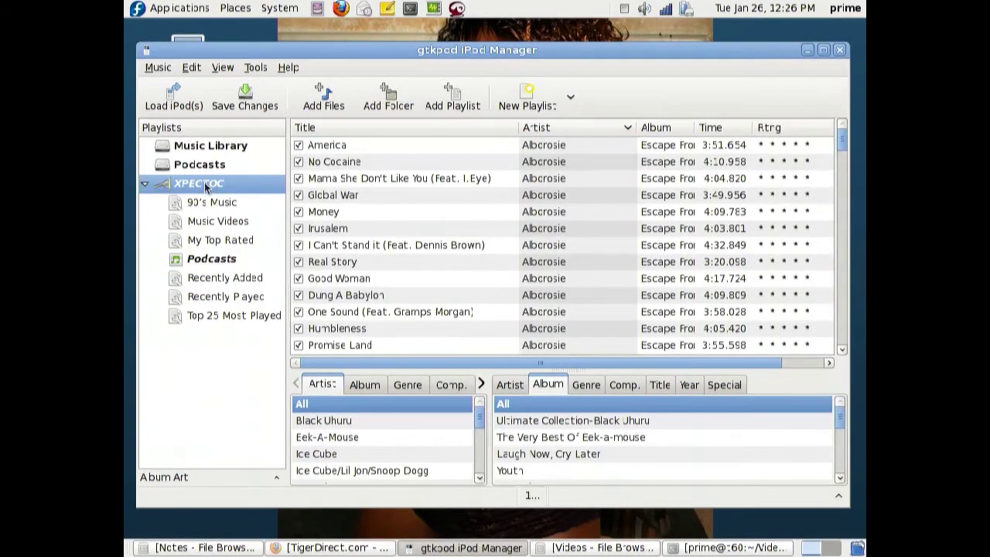
left_click(530, 99)
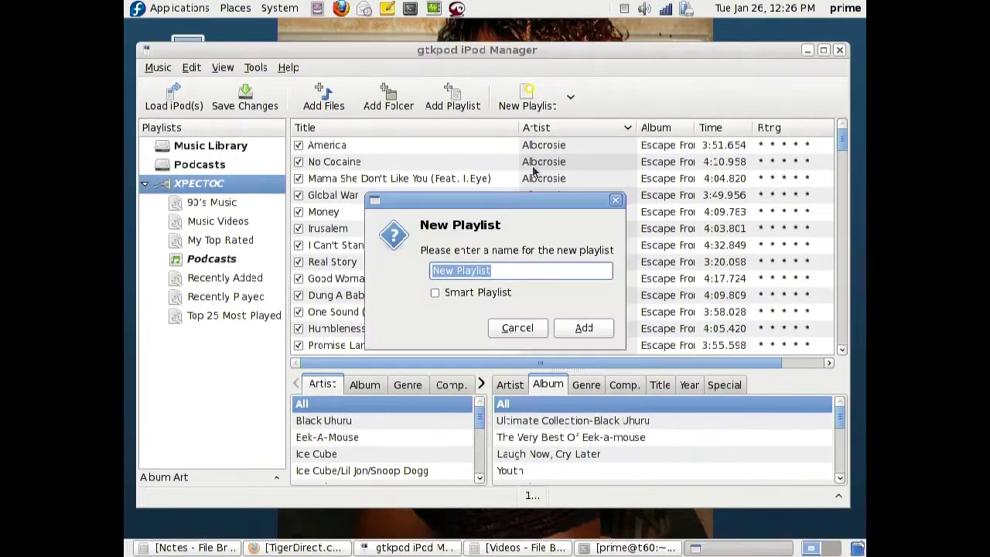
type("Gym")
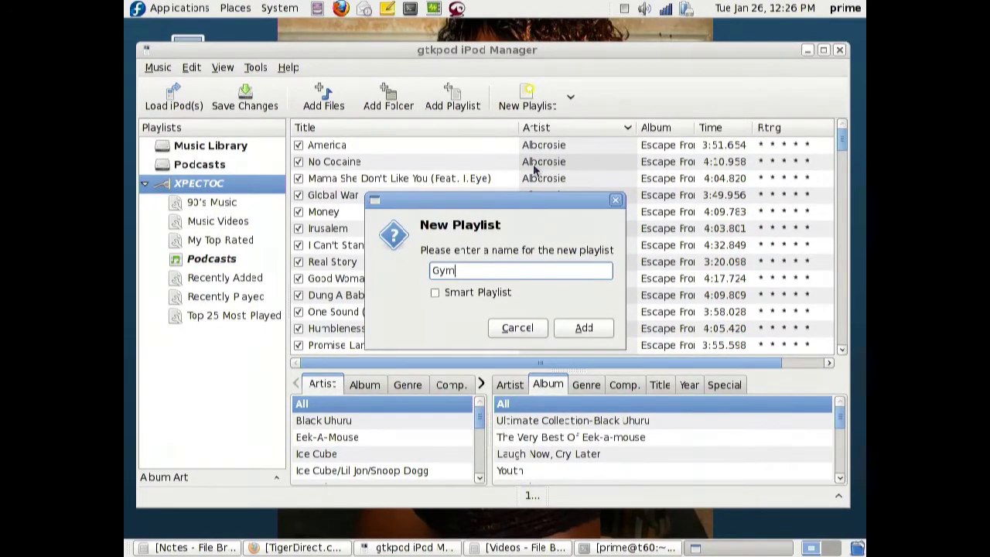
left_click(582, 331)
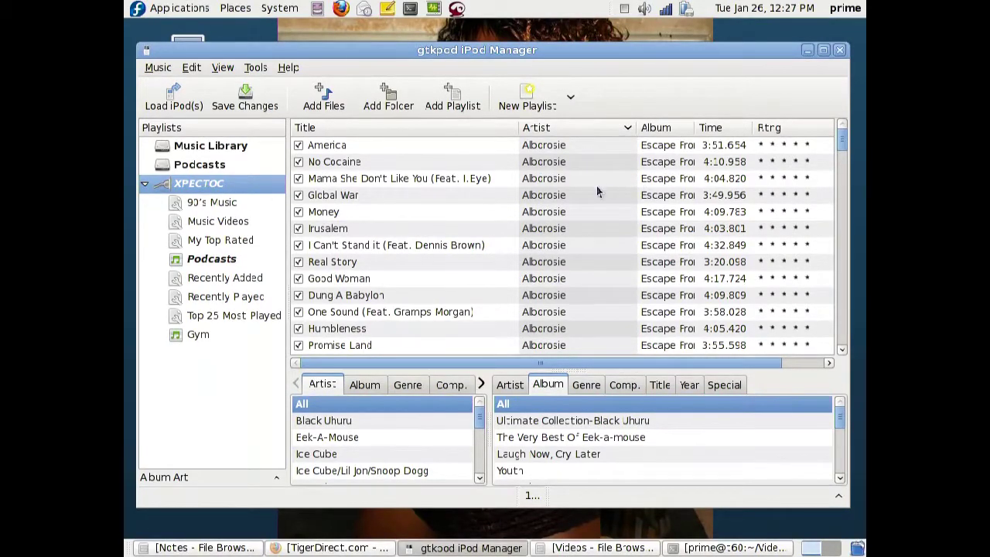
- Select Mama She Don't Like You, I Can't Stand it, Halo and Money To Blow in the iPod track list
left_click(456, 180)
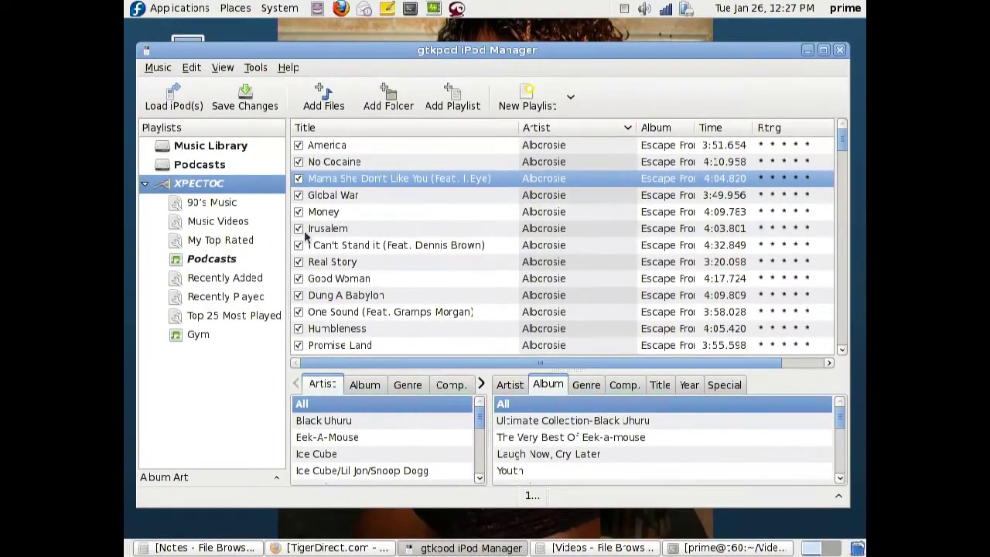
left_click(342, 246, "ctrl")
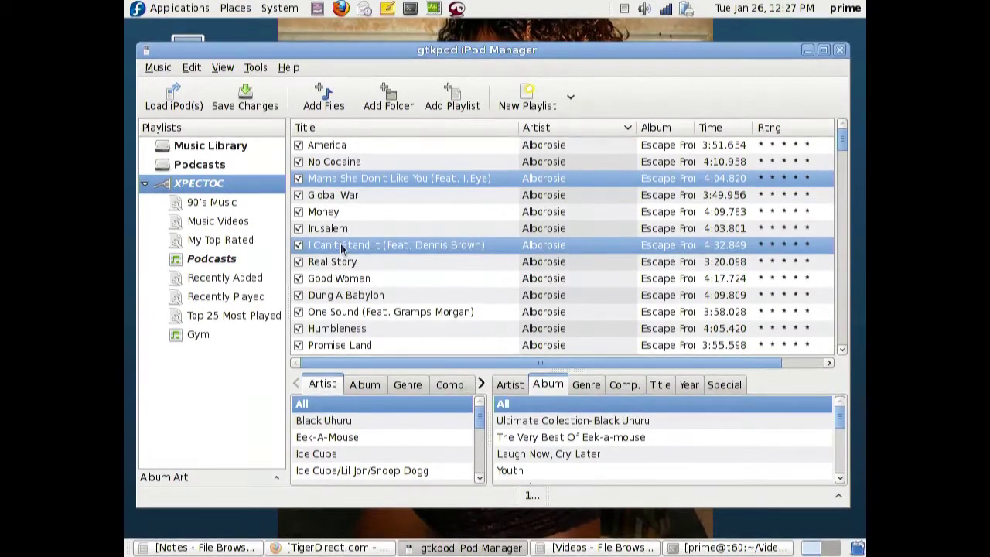
scroll(663, 249, "down", 5)
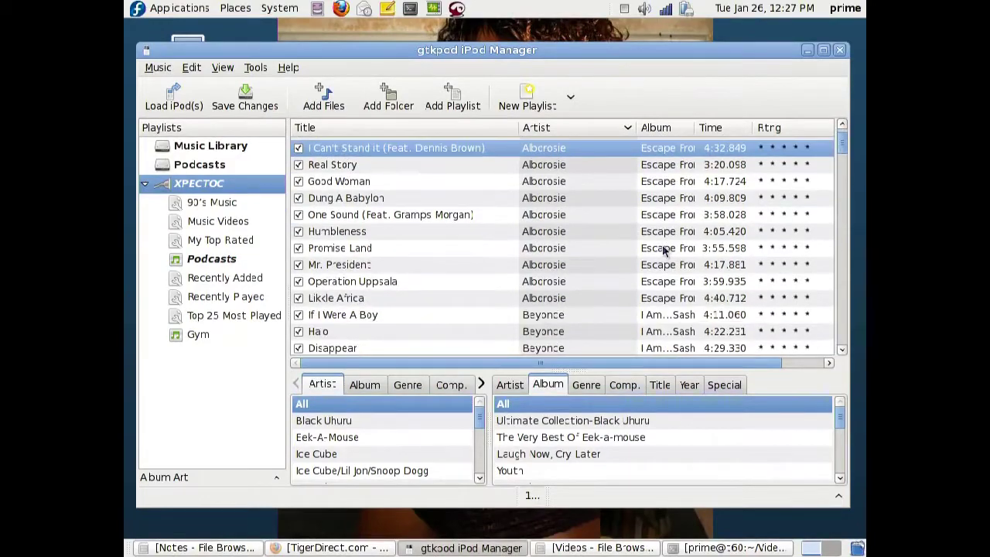
scroll(663, 252, "down", 4)
scroll(663, 254, "up", 3)
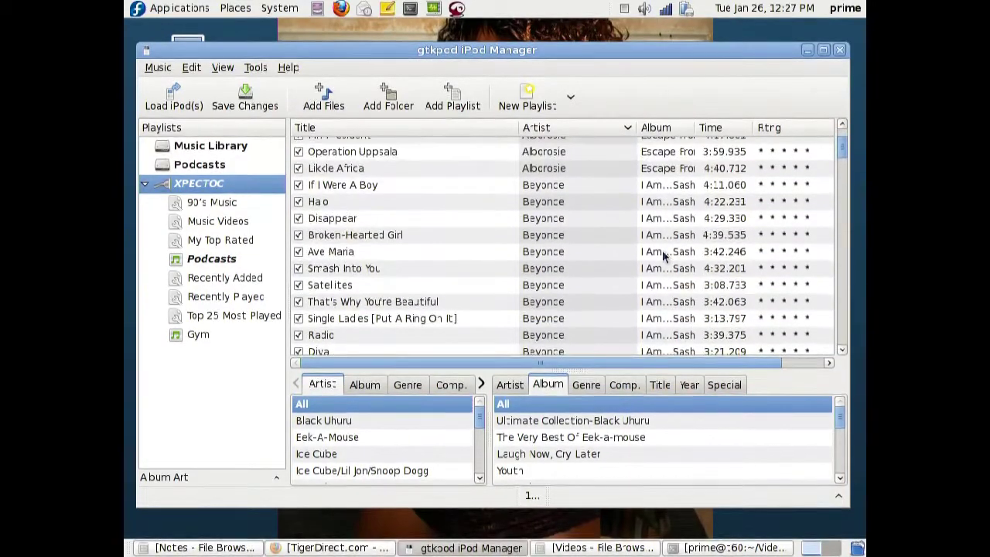
left_click(325, 203)
scroll(661, 247, "down", 5)
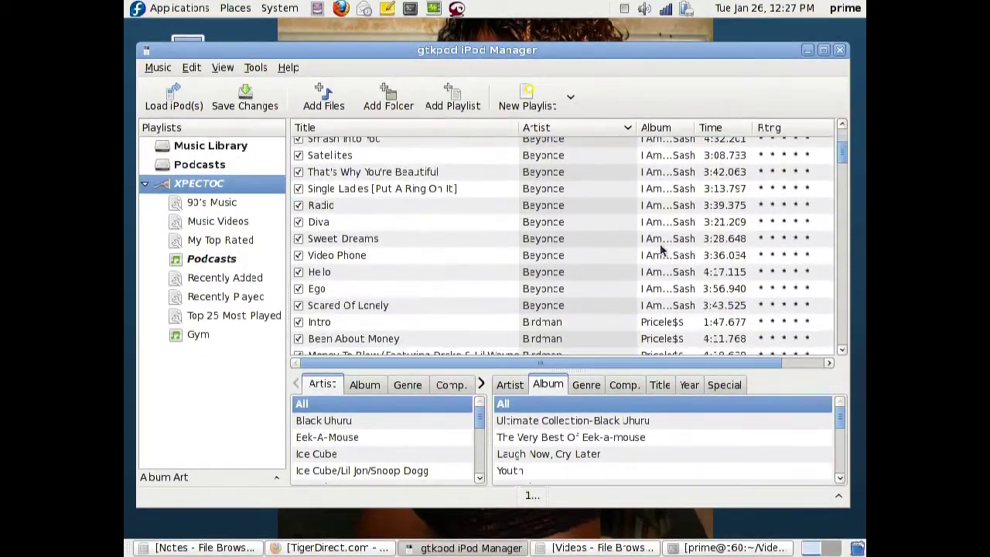
scroll(661, 249, "down", 5)
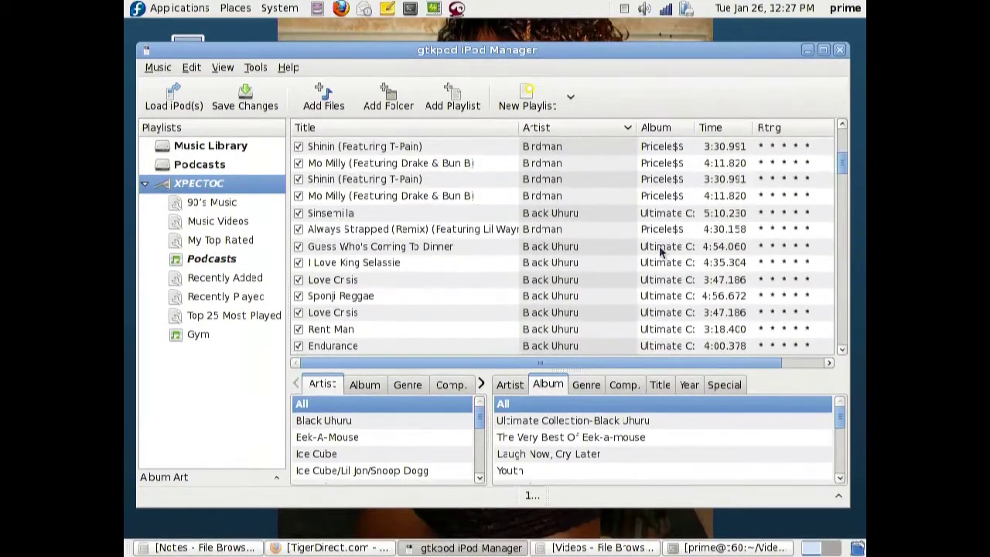
scroll(662, 252, "up", 3)
scroll(658, 252, "up", 1)
left_click(388, 225)
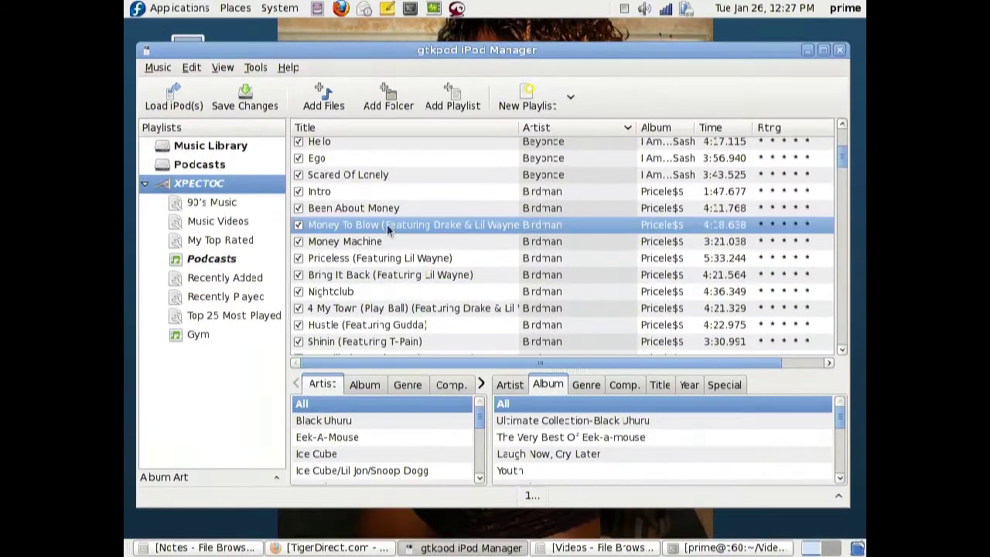
- Add Love Is Coming At You, Wild Like A Tiger, Why We Thugs and Missing those Days to the selection
scroll(606, 244, "down", 5)
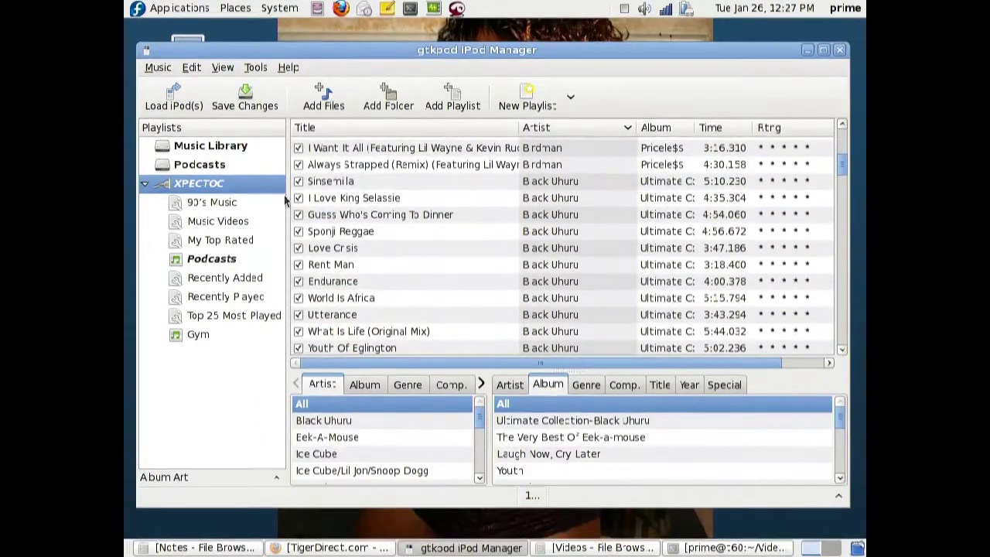
scroll(387, 220, "down", 2)
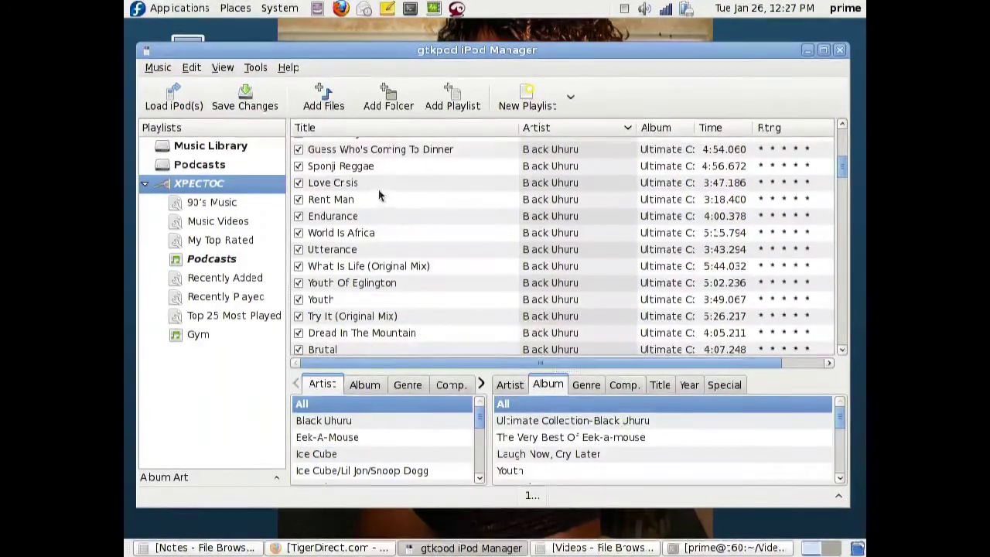
scroll(411, 197, "down", 5)
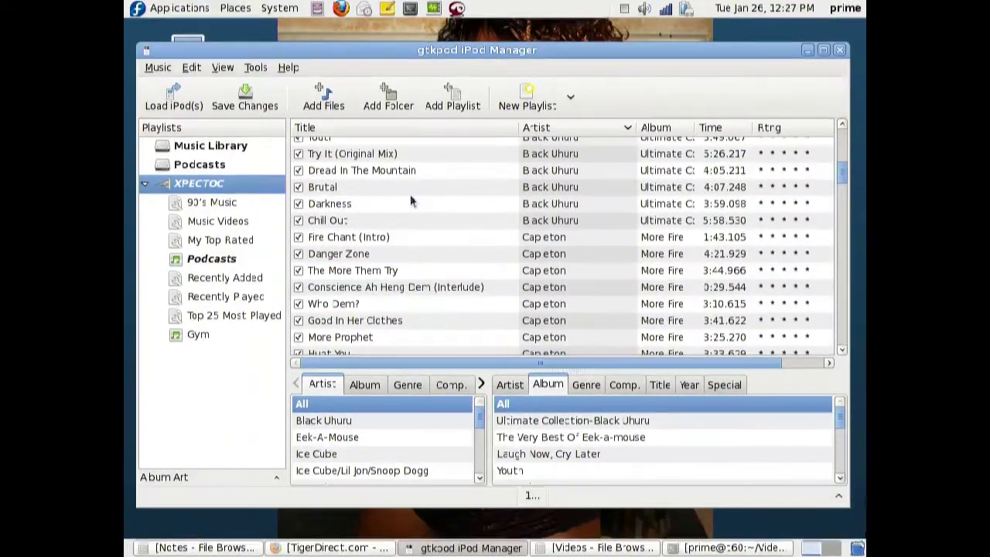
scroll(410, 199, "down", 7)
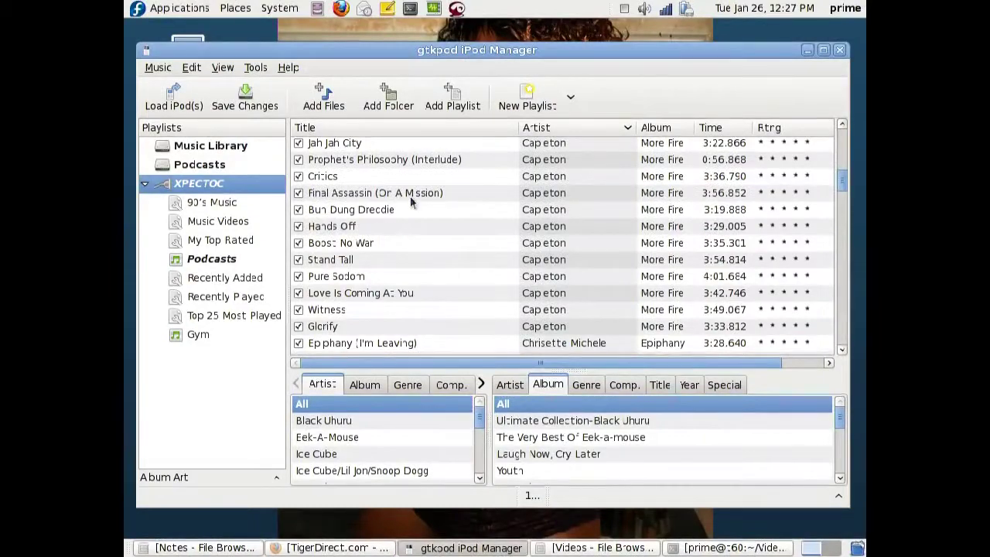
scroll(410, 201, "up", 1)
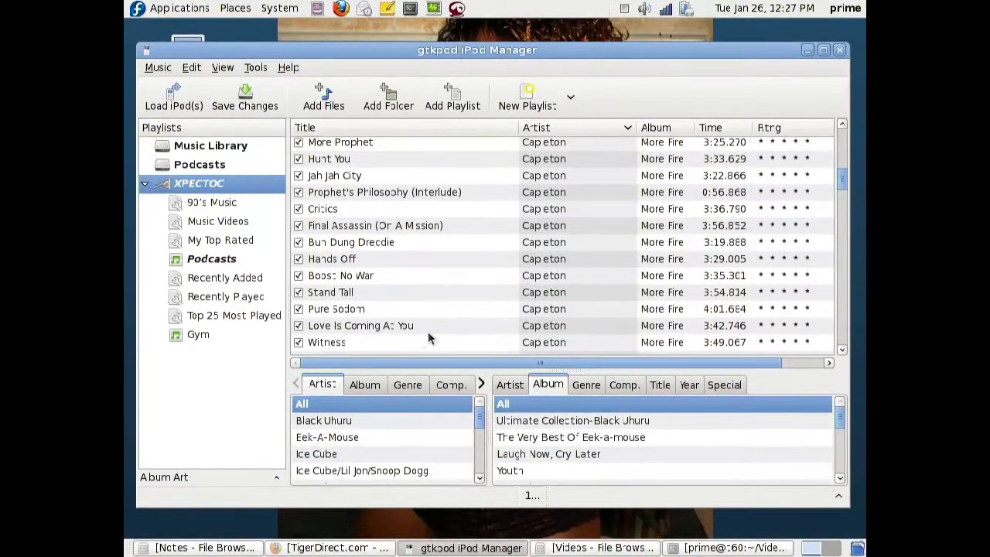
left_click(365, 326)
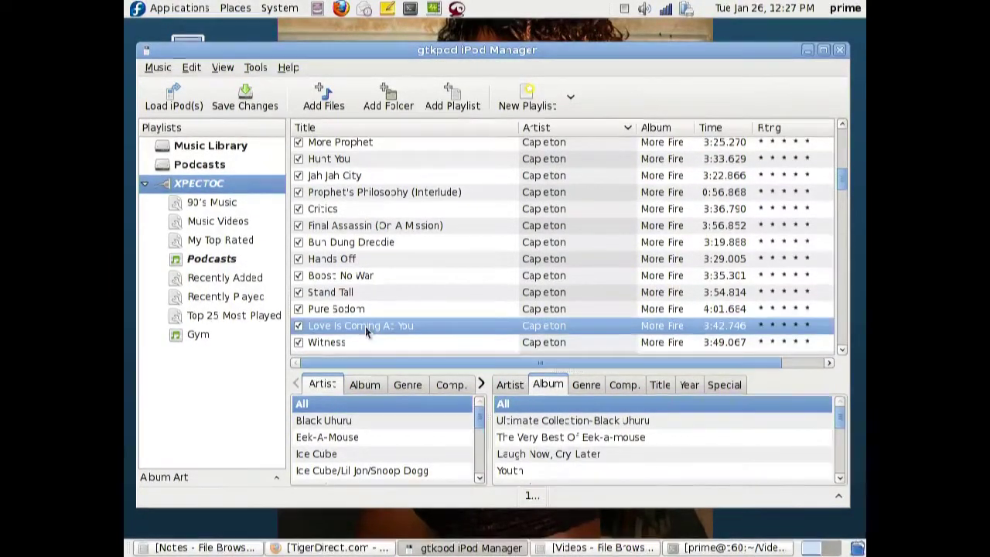
scroll(365, 327, "down", 8)
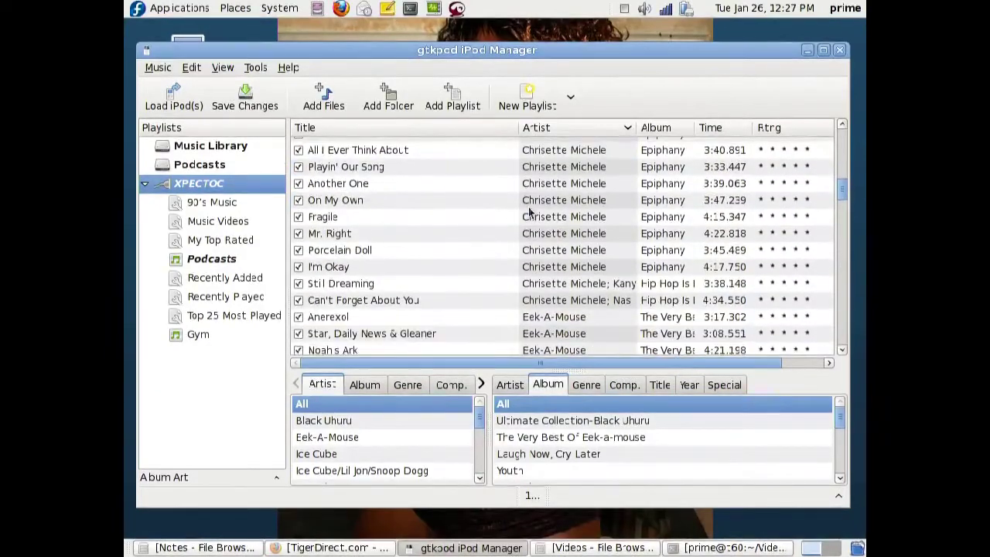
scroll(530, 210, "down", 7)
scroll(529, 211, "up", 1)
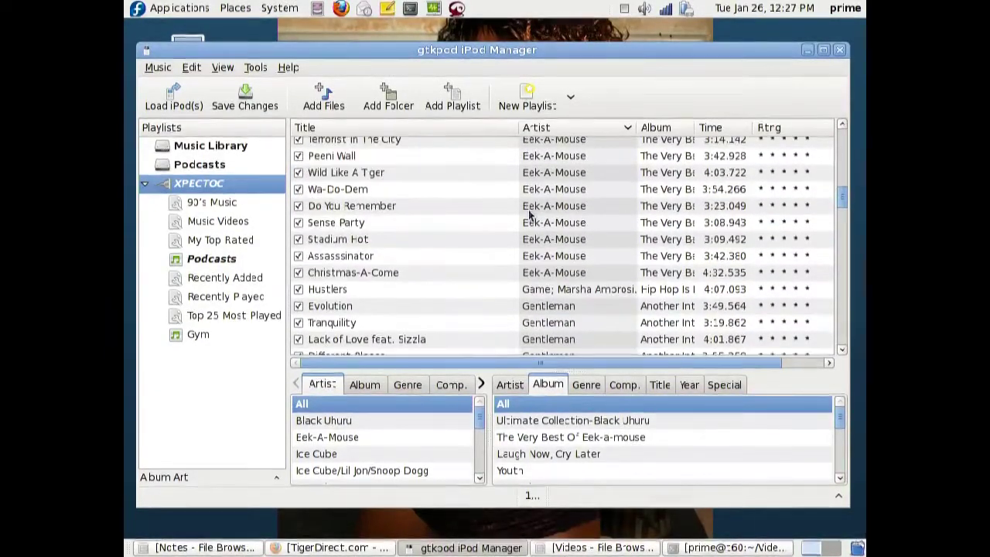
left_click(319, 175)
scroll(465, 191, "down", 5)
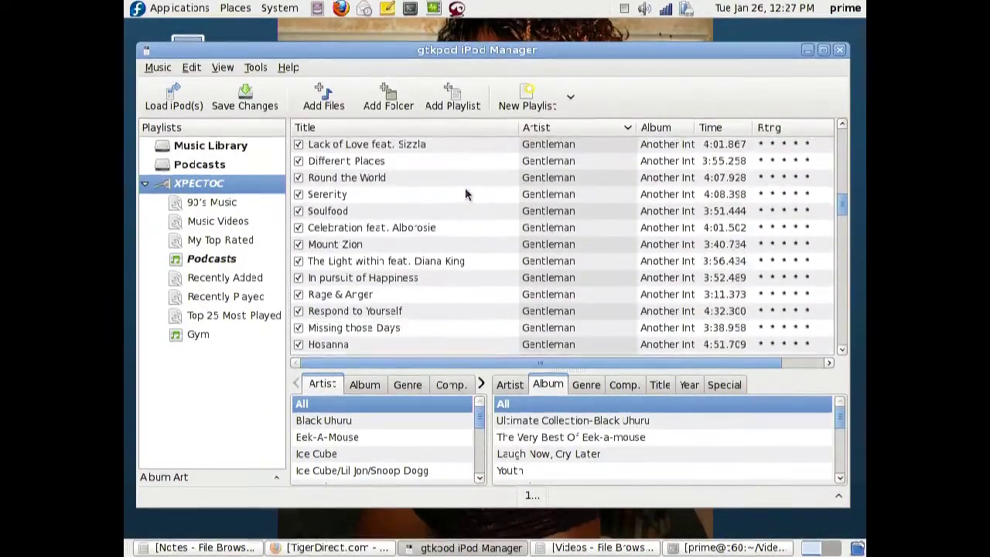
scroll(465, 195, "down", 2)
left_click(369, 317)
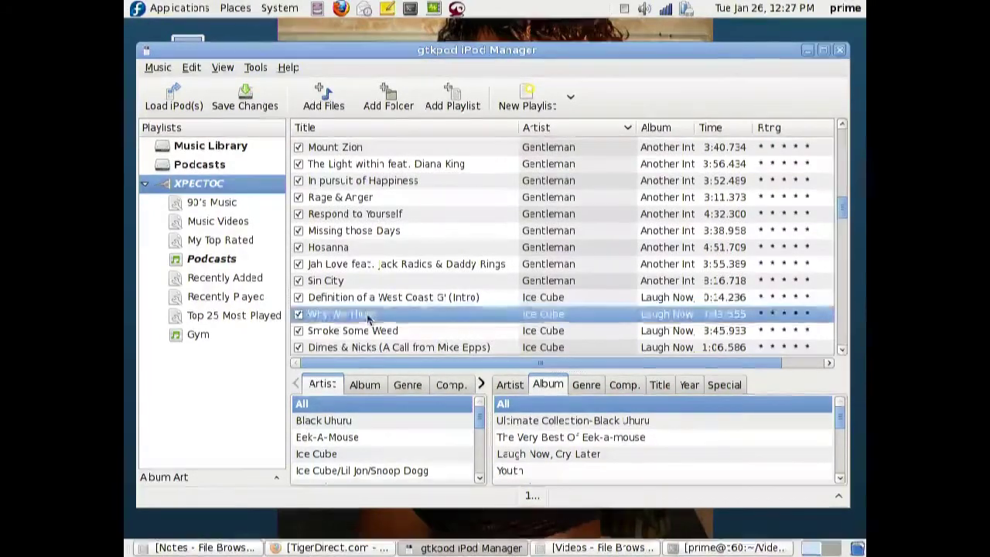
left_click(354, 232, "ctrl")
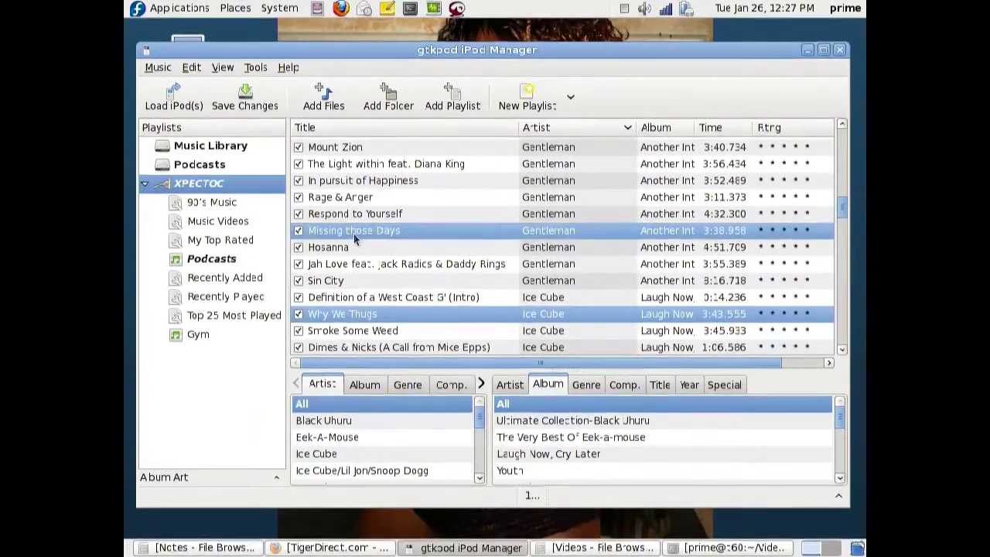
- Copy the eight selected tracks to the Gym playlist on the XPECTOC iPod and display it
right_click(436, 230)
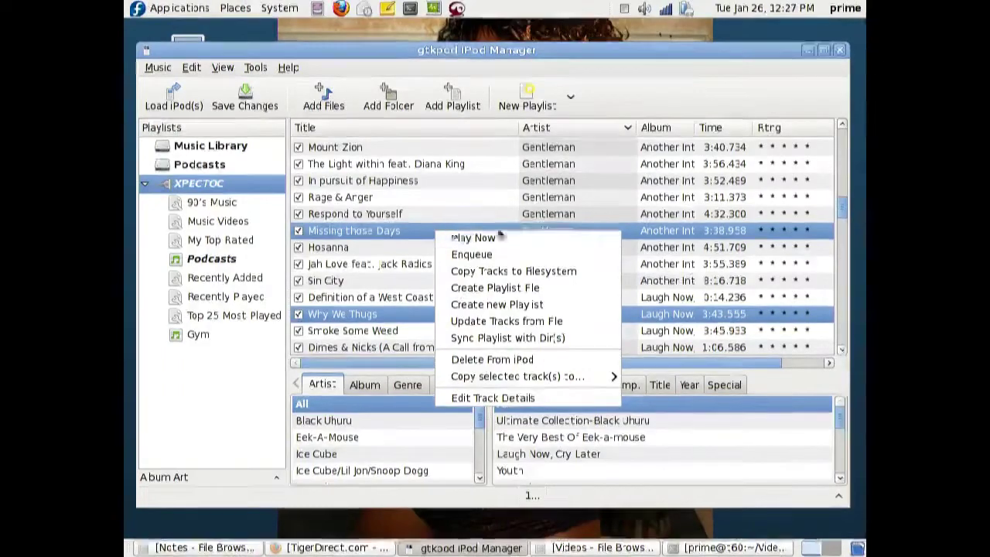
mouse_move(528, 379)
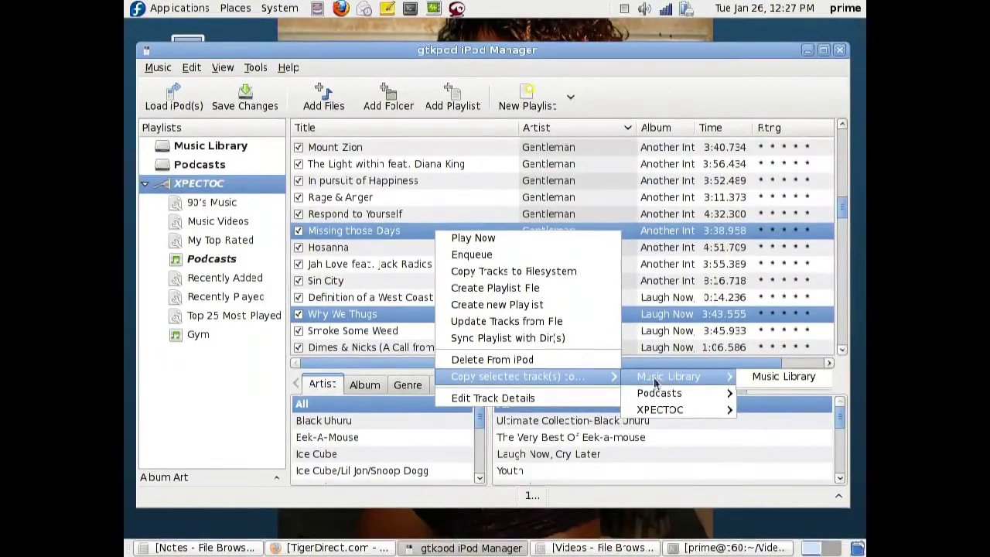
mouse_move(726, 414)
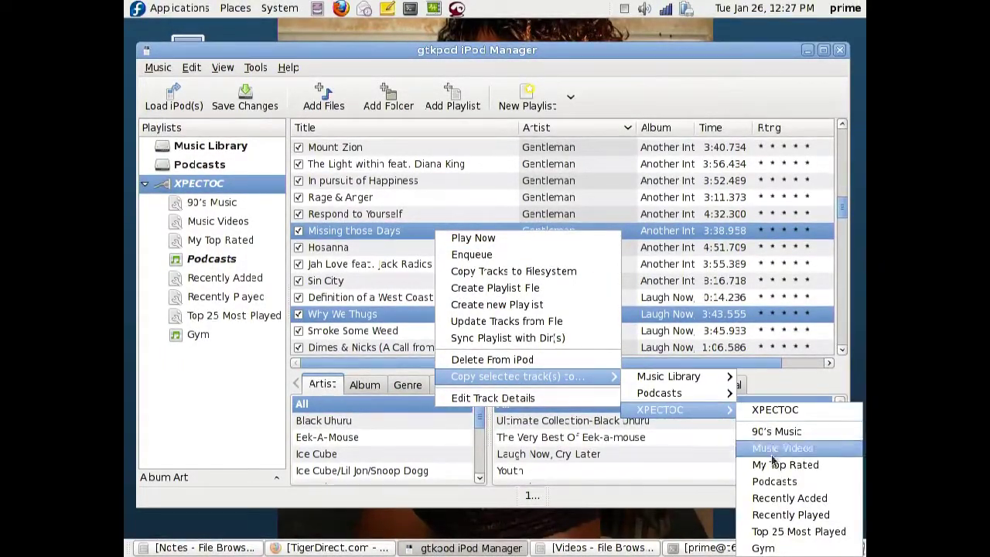
left_click(772, 550)
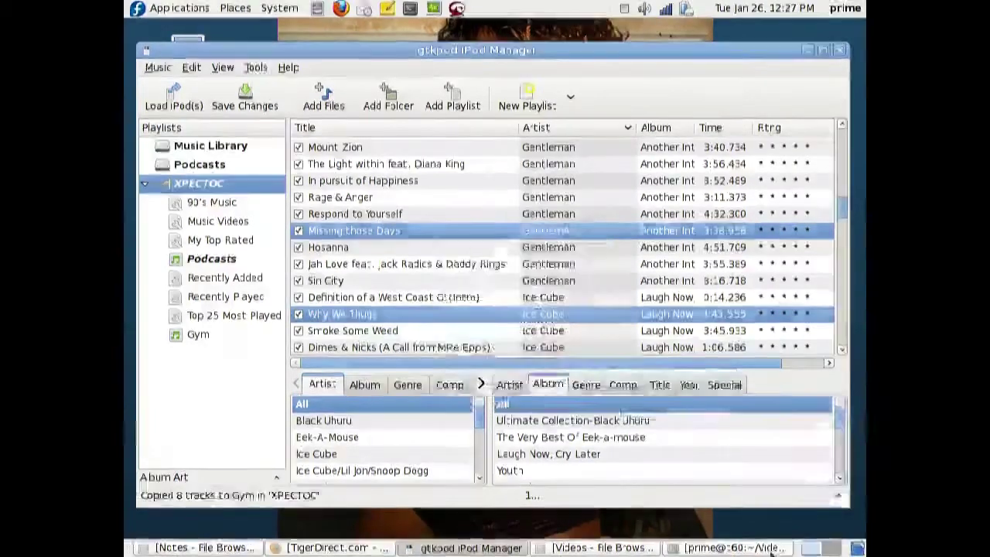
left_click(202, 336)
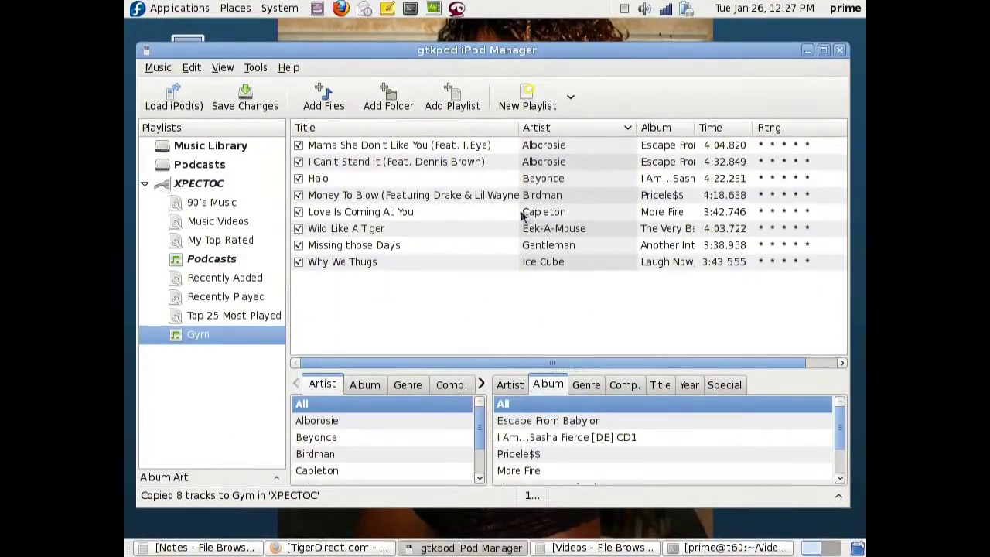
left_click(345, 261)
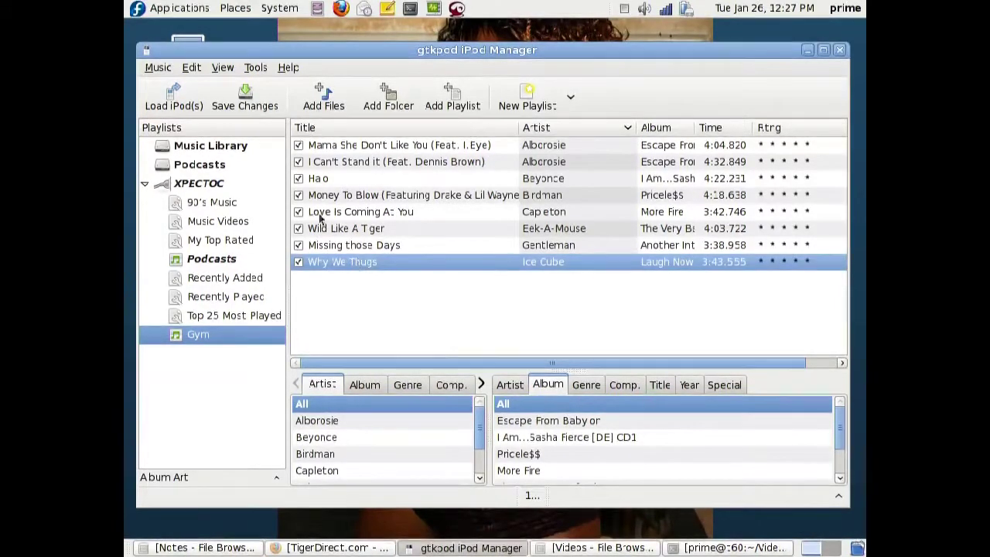
right_click(357, 265)
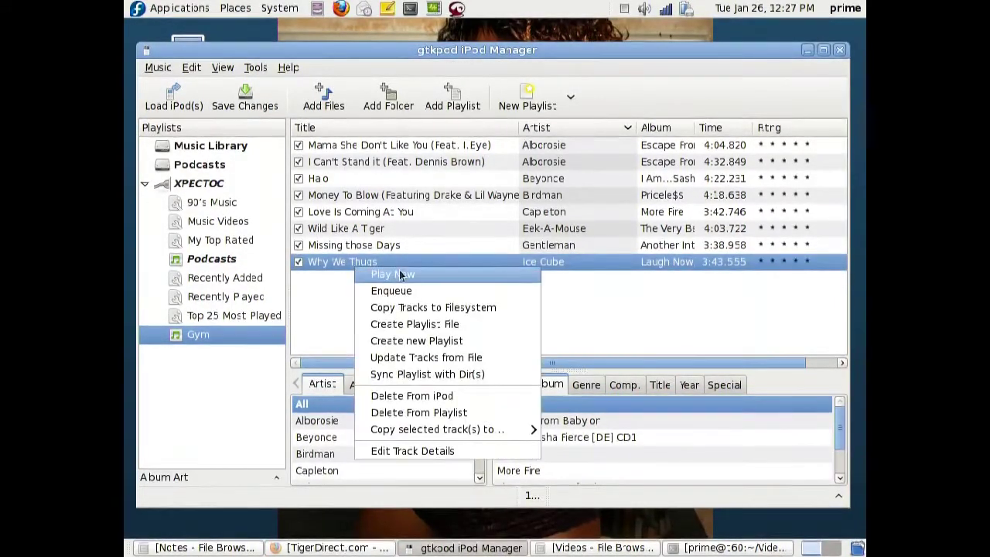
left_click(414, 277)
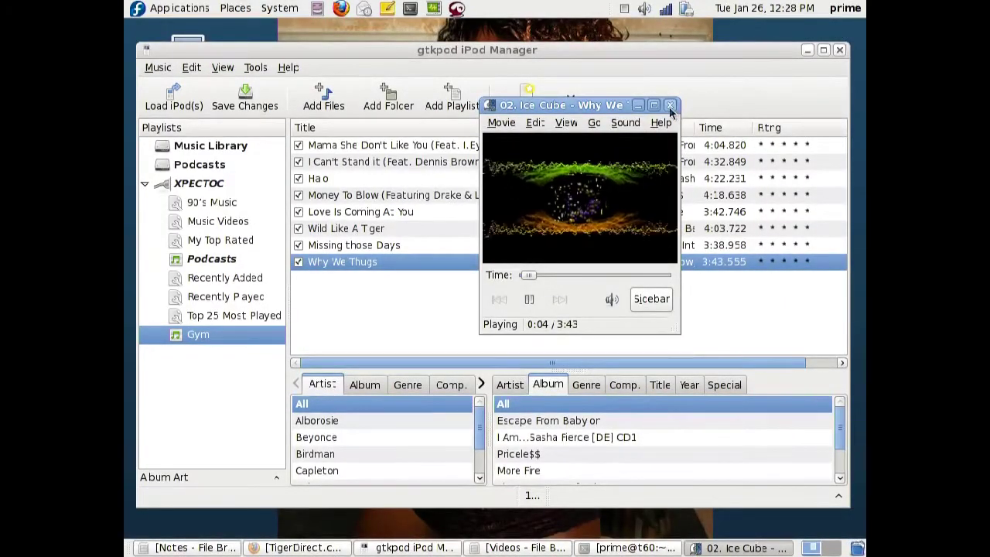
left_click(671, 106)
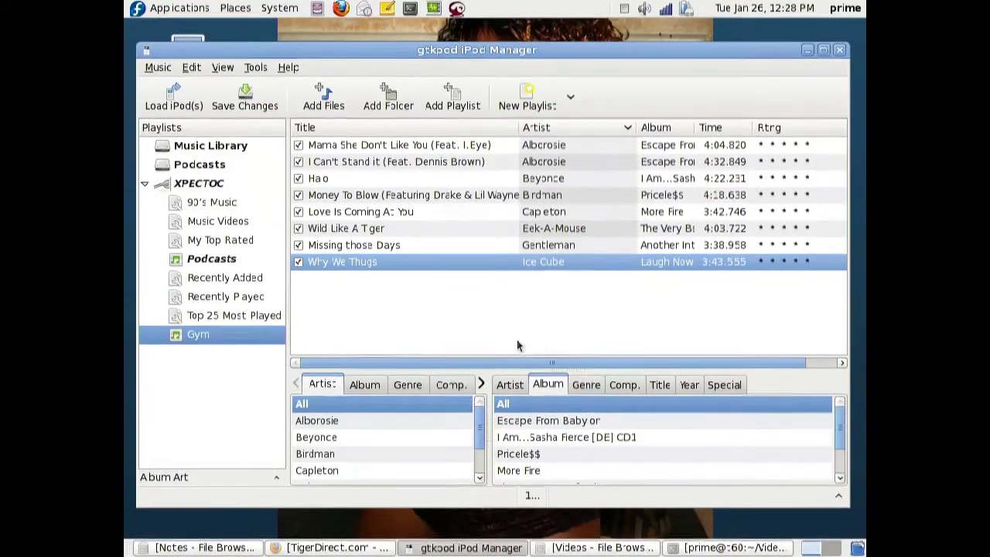